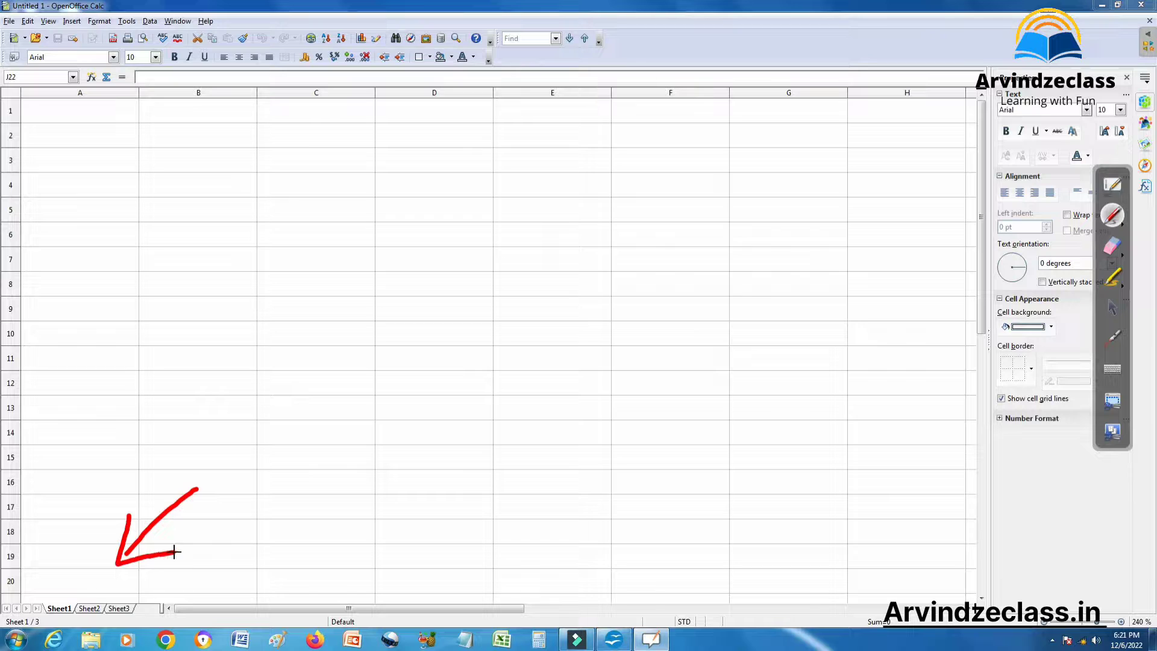
# Switch to Sheet3 and erase the red ink arrow drawn over the screen
pyautogui.click(1114, 308)
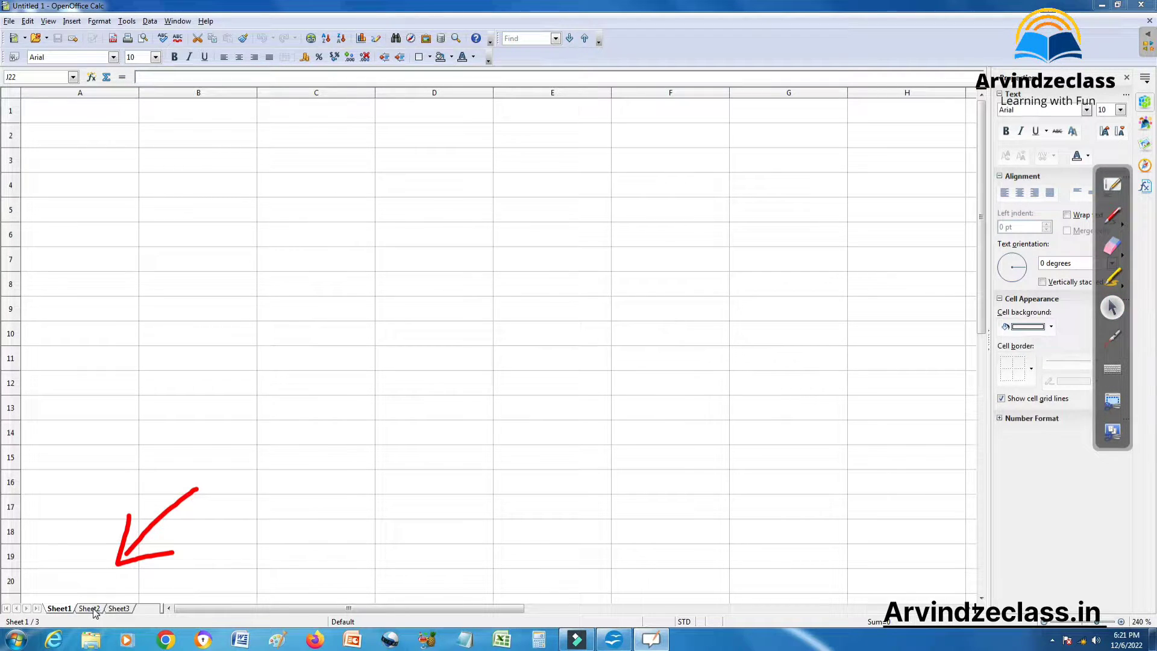
pyautogui.click(118, 608)
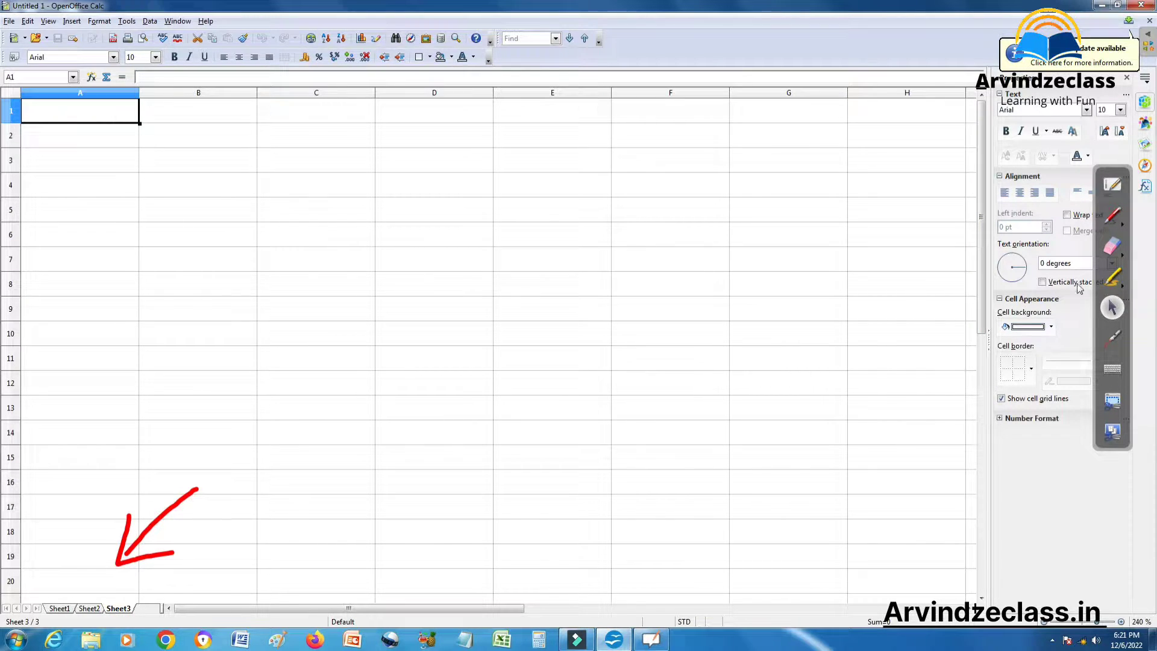
pyautogui.click(1113, 245)
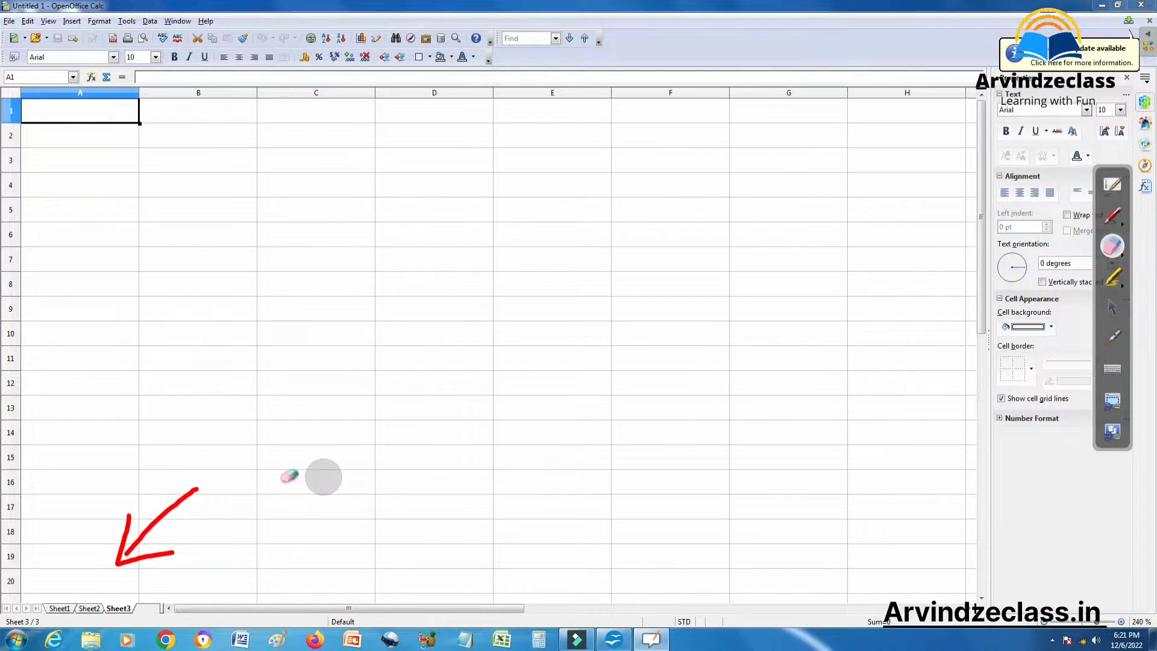
pyautogui.moveTo(253, 481)
pyautogui.mouseDown()
pyautogui.moveTo(136, 526)
pyautogui.moveTo(119, 558)
pyautogui.moveTo(170, 553)
pyautogui.mouseUp()
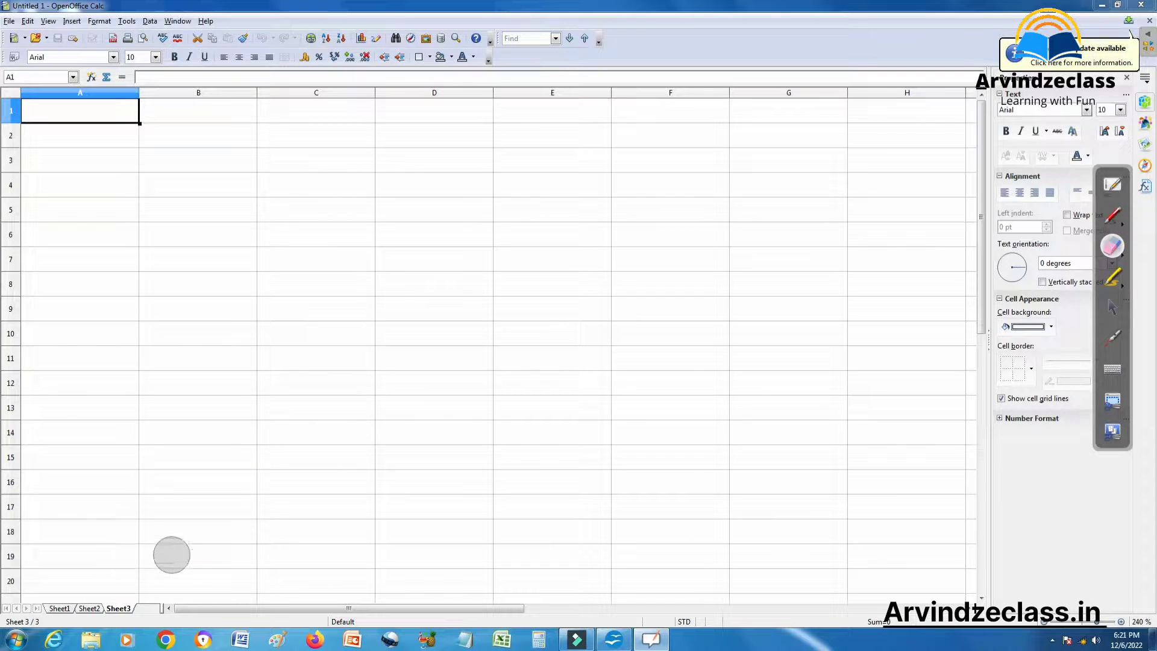
pyautogui.click(201, 551)
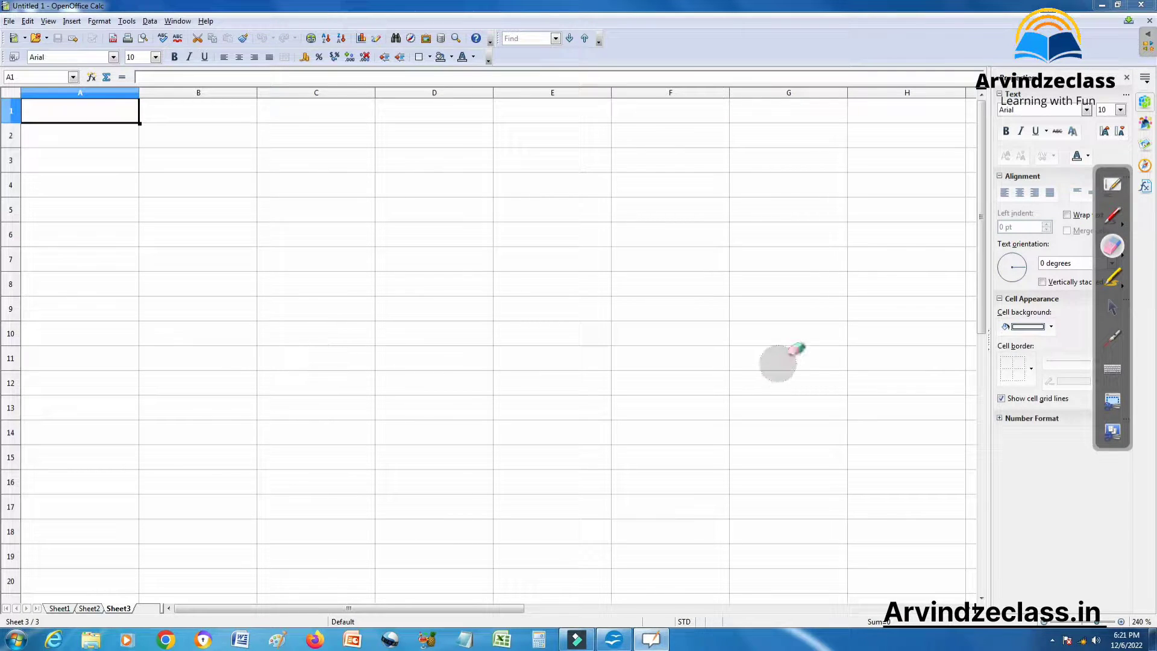
pyautogui.click(1111, 309)
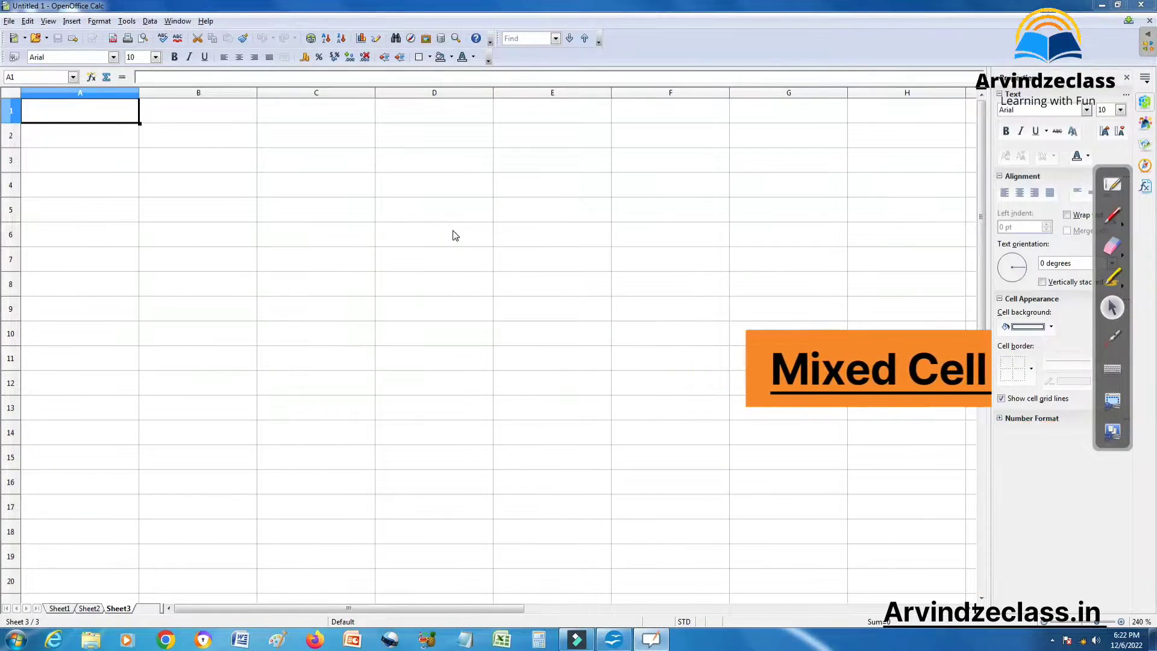
# Highlight columns D, E and F, rows 3, 5 and 7, and cells D6 and E7 one after another
pyautogui.click(434, 93)
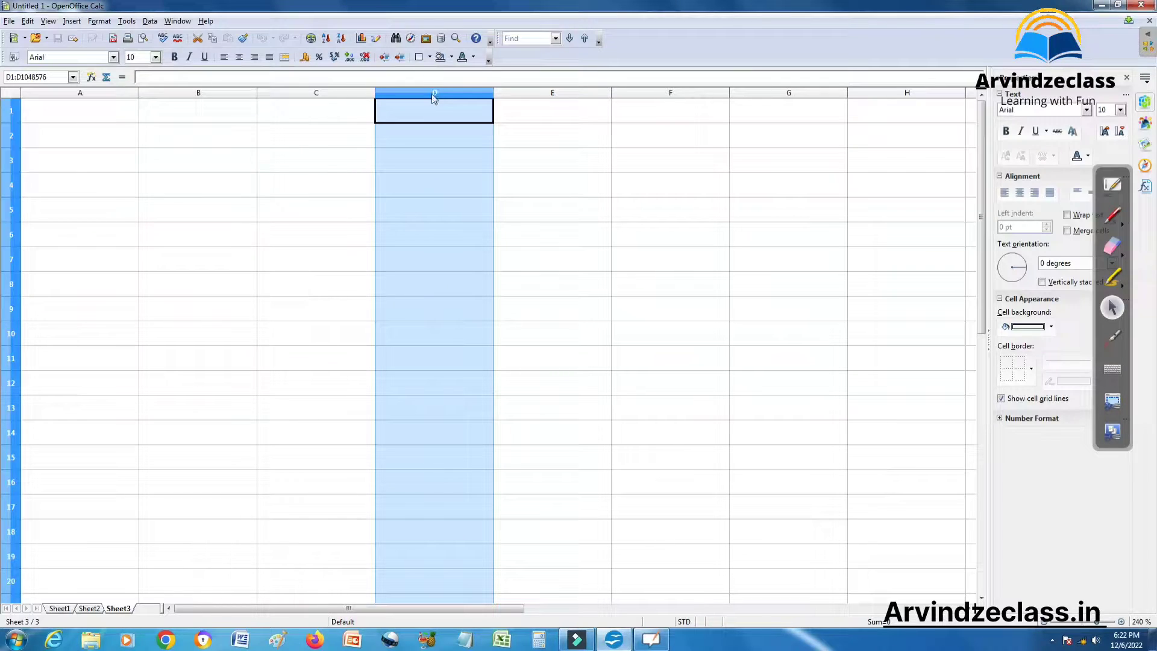
pyautogui.click(531, 93)
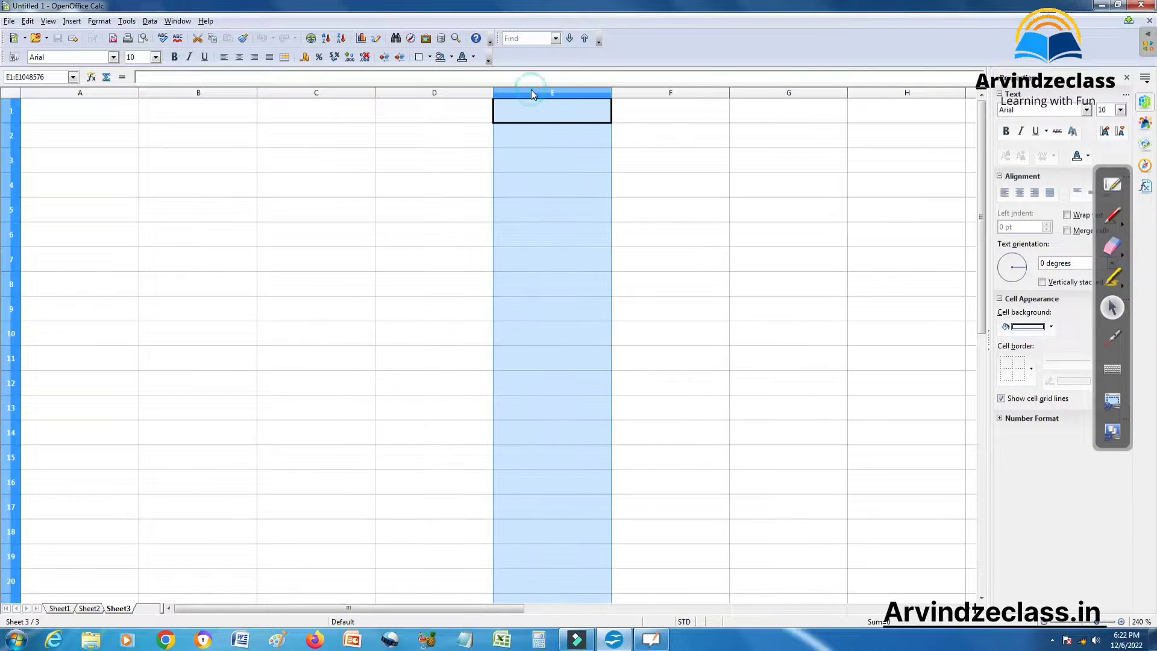
pyautogui.click(670, 94)
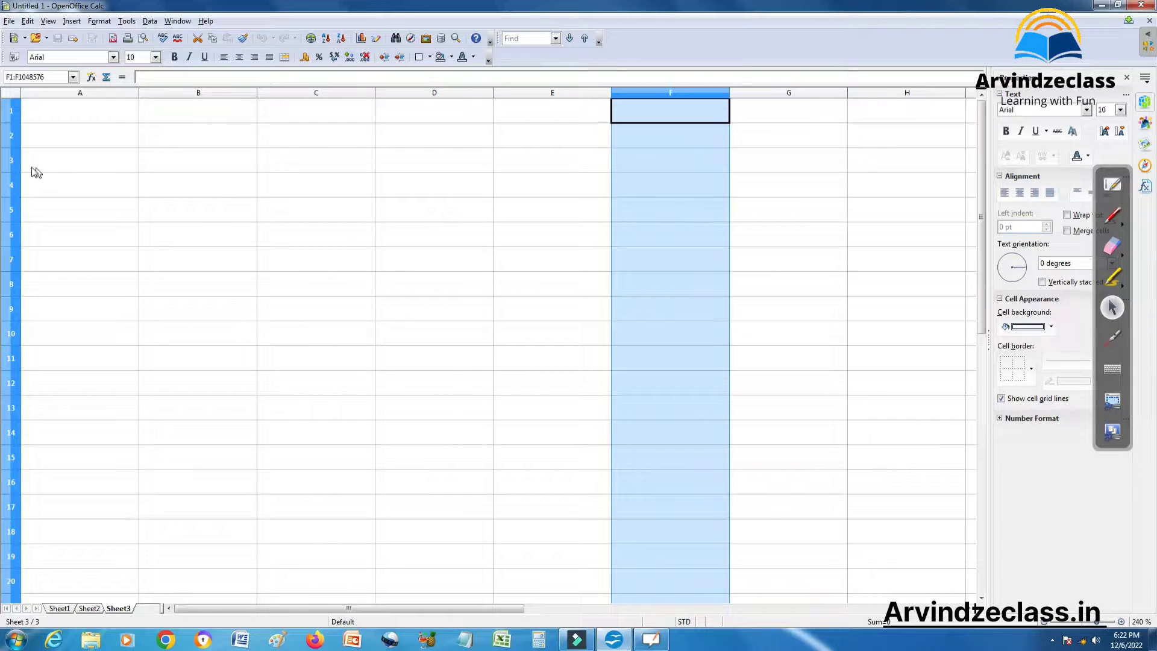
pyautogui.click(12, 164)
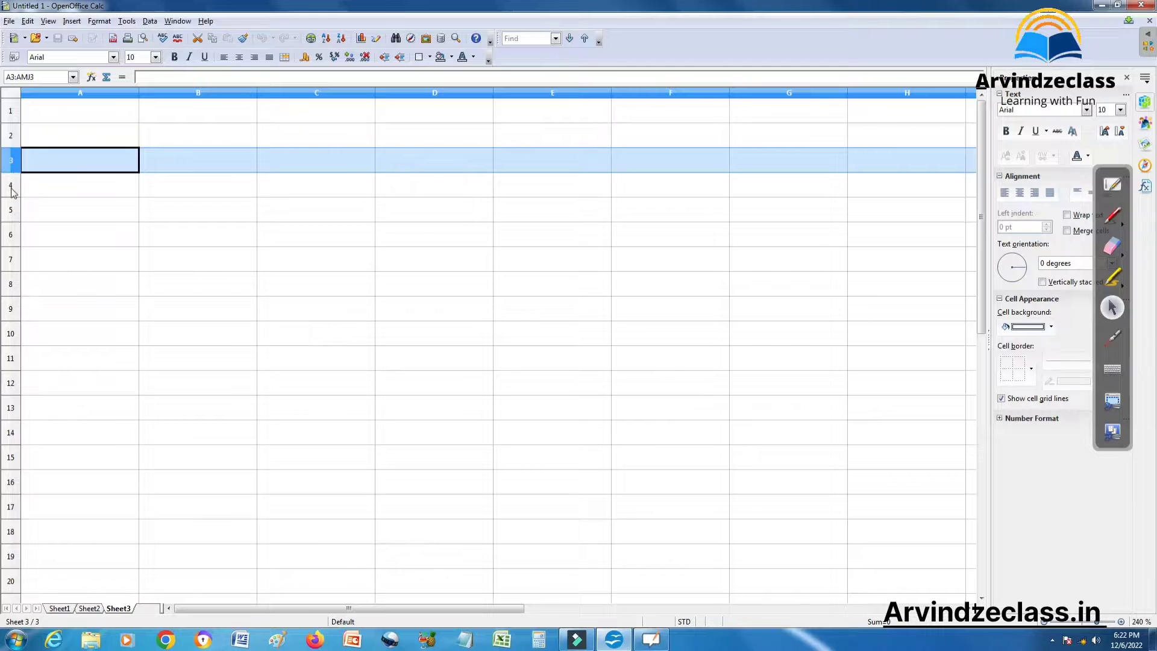
pyautogui.click(12, 210)
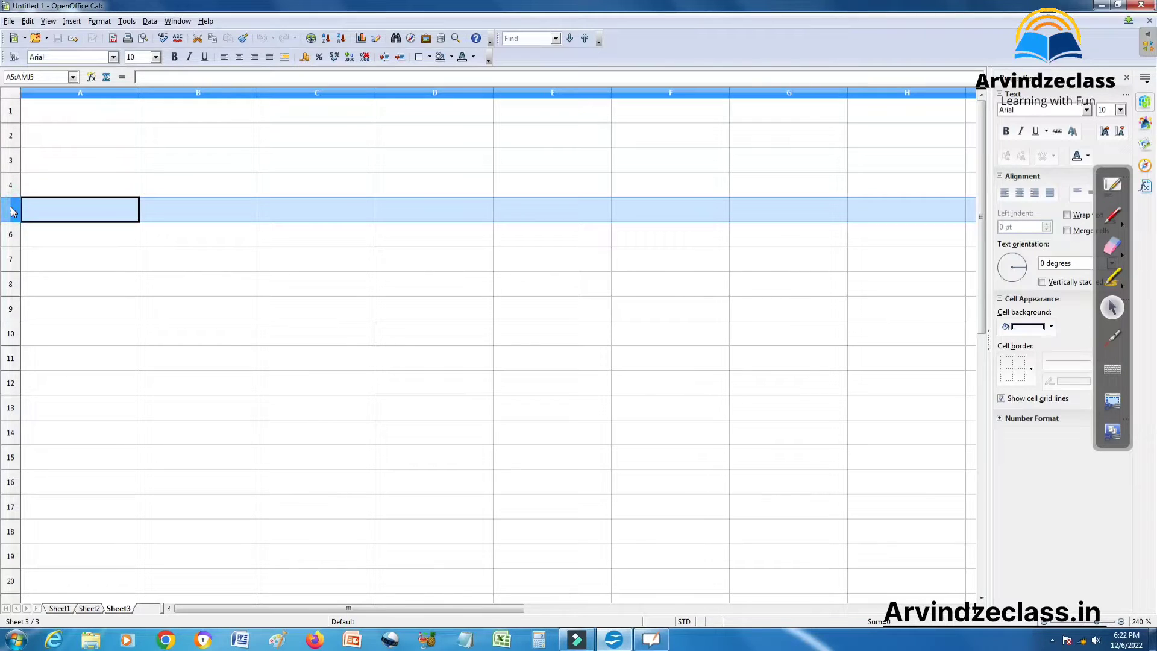
pyautogui.click(12, 260)
pyautogui.click(462, 232)
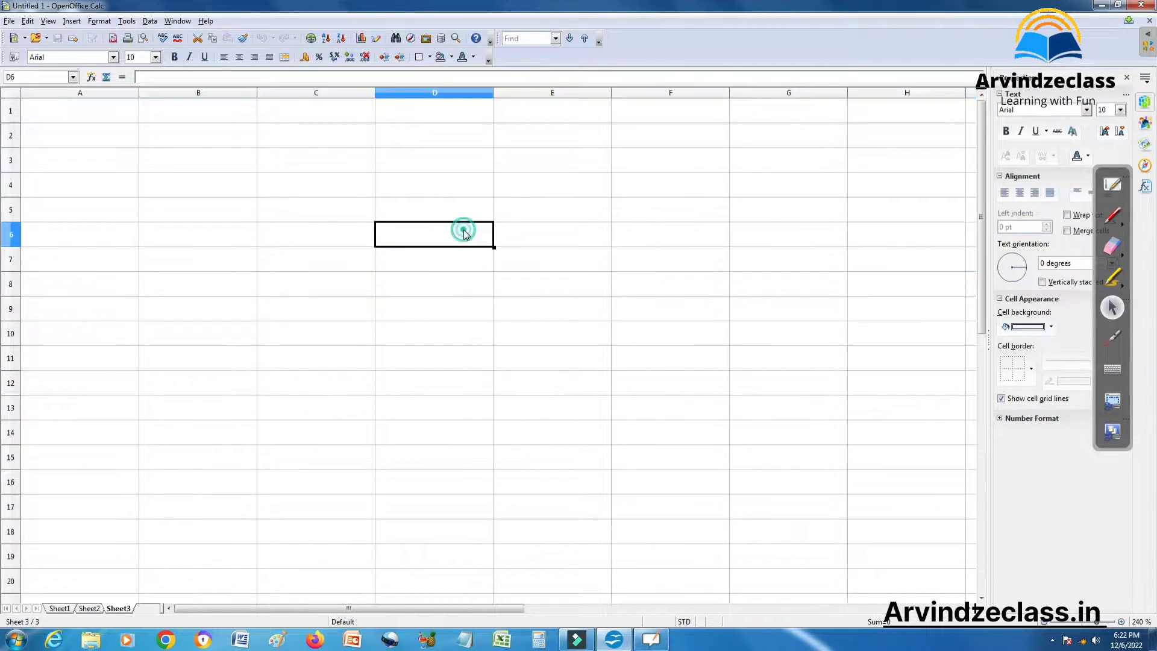
pyautogui.click(536, 238)
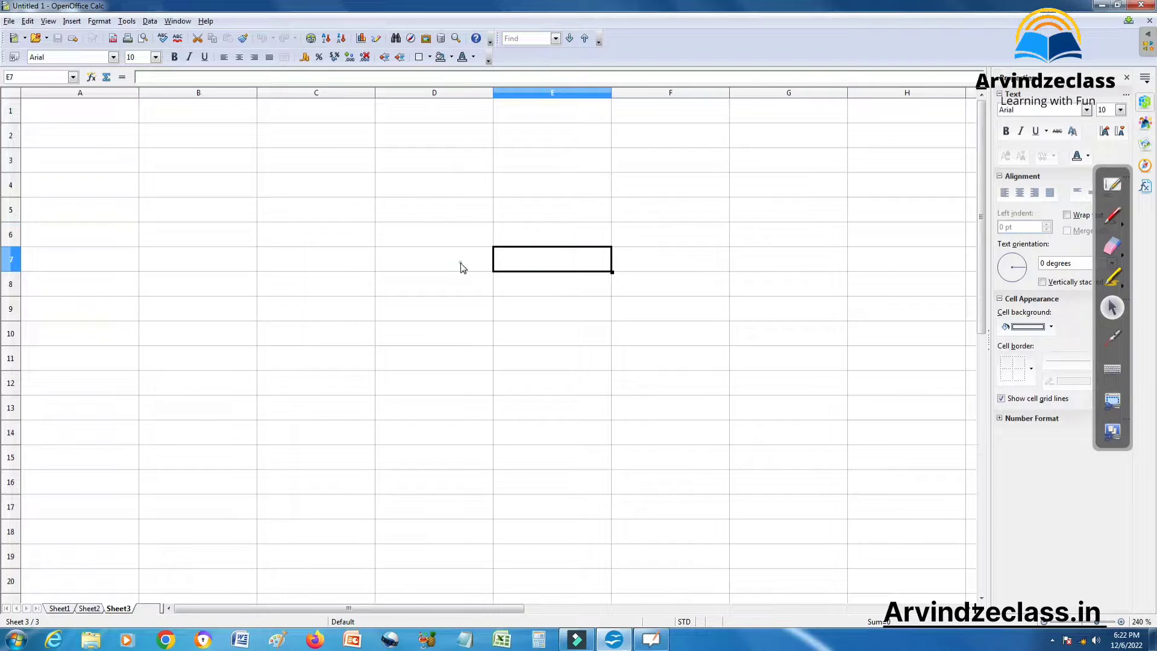
pyautogui.click(455, 233)
# Enter 56 in cell E6 of Sheet3 and format it bold and horizontally centred
pyautogui.click(533, 231)
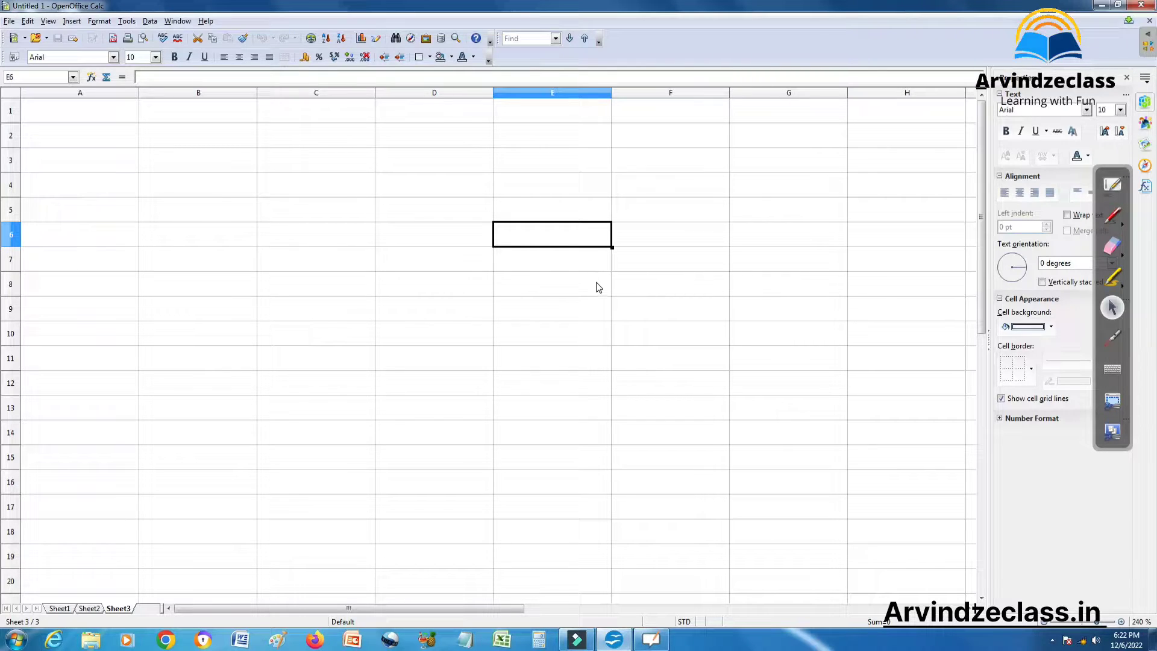
pyautogui.scroll(1, 597, 290)
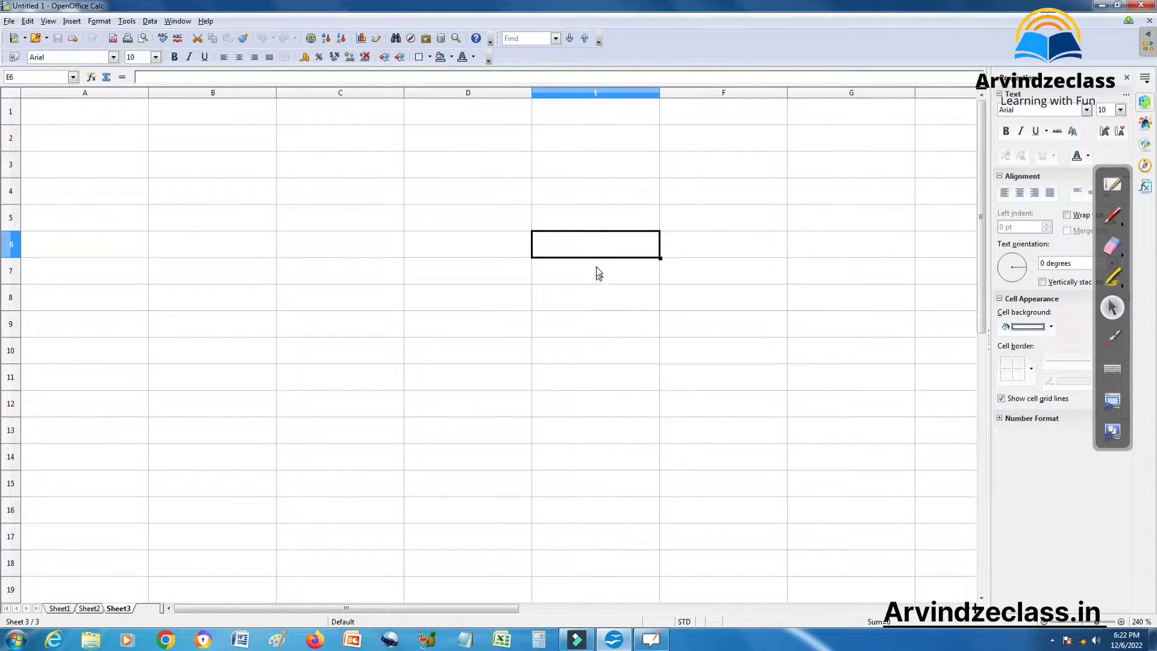
pyautogui.write('5')
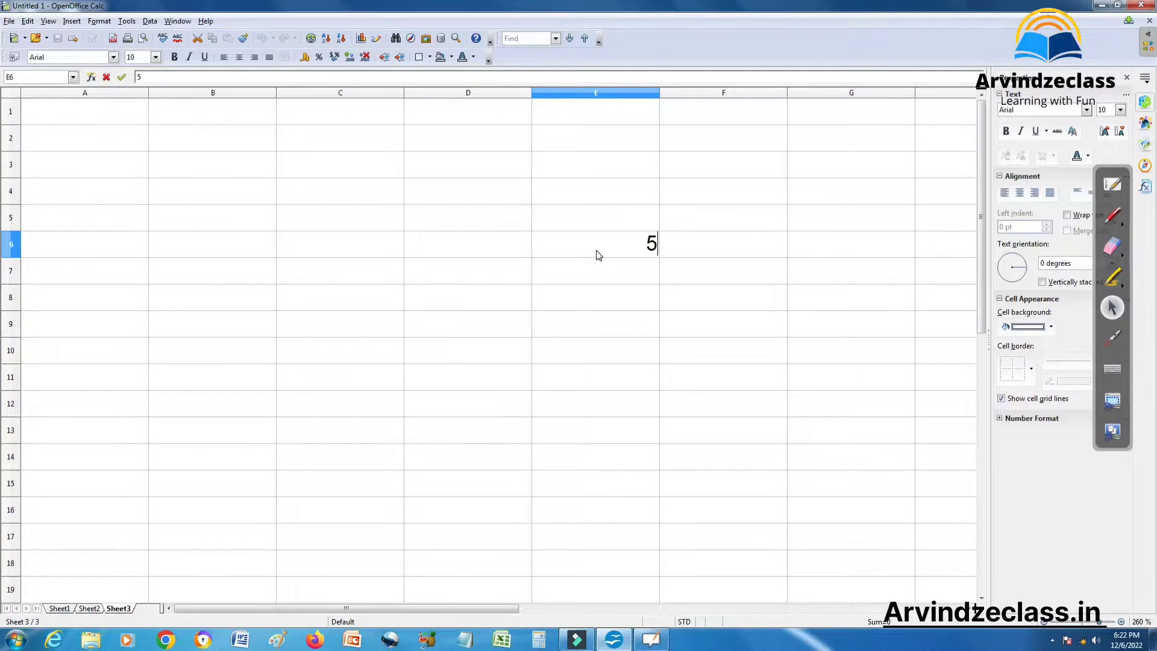
pyautogui.write('6')
pyautogui.click(599, 276)
pyautogui.click(605, 249)
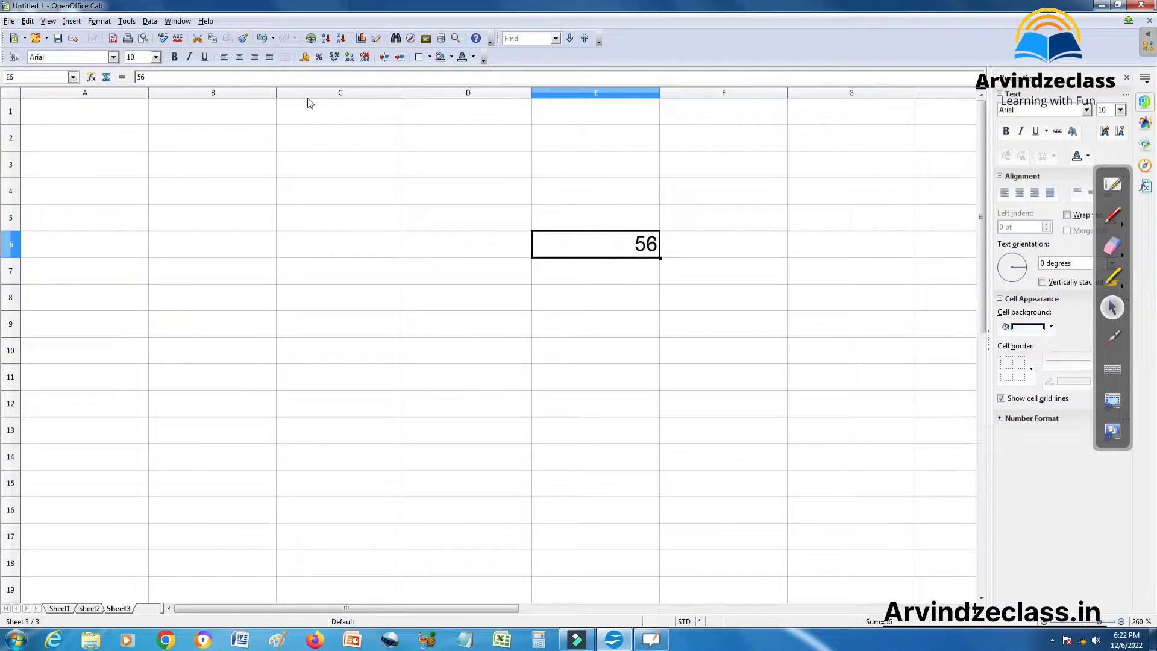
pyautogui.click(174, 57)
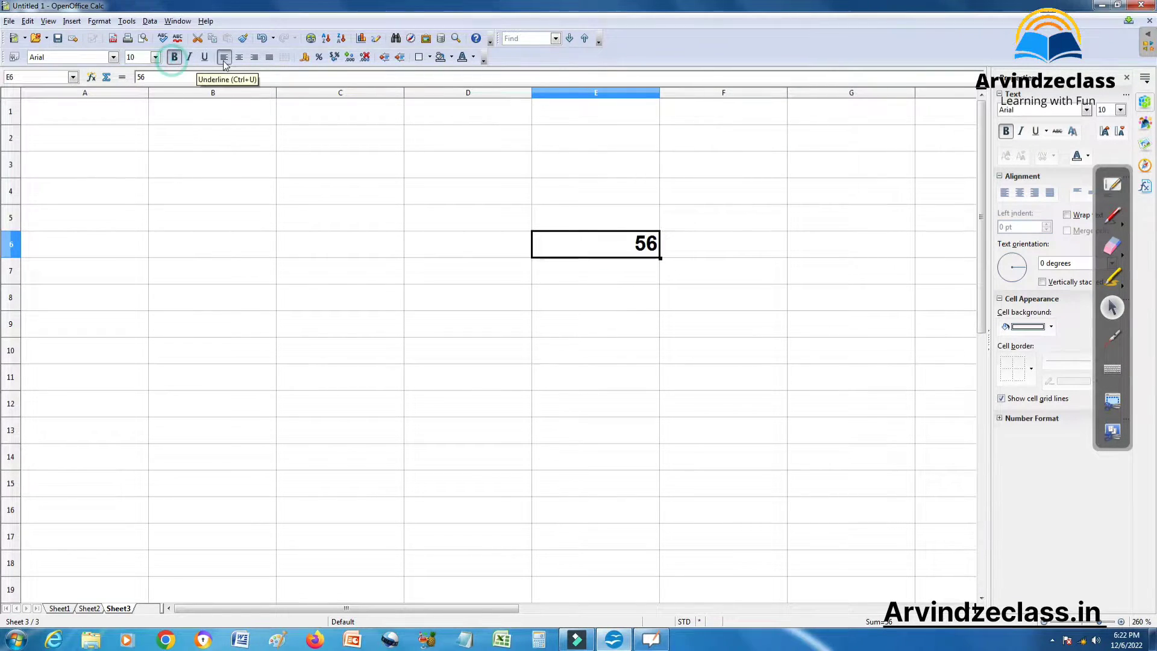
pyautogui.click(240, 58)
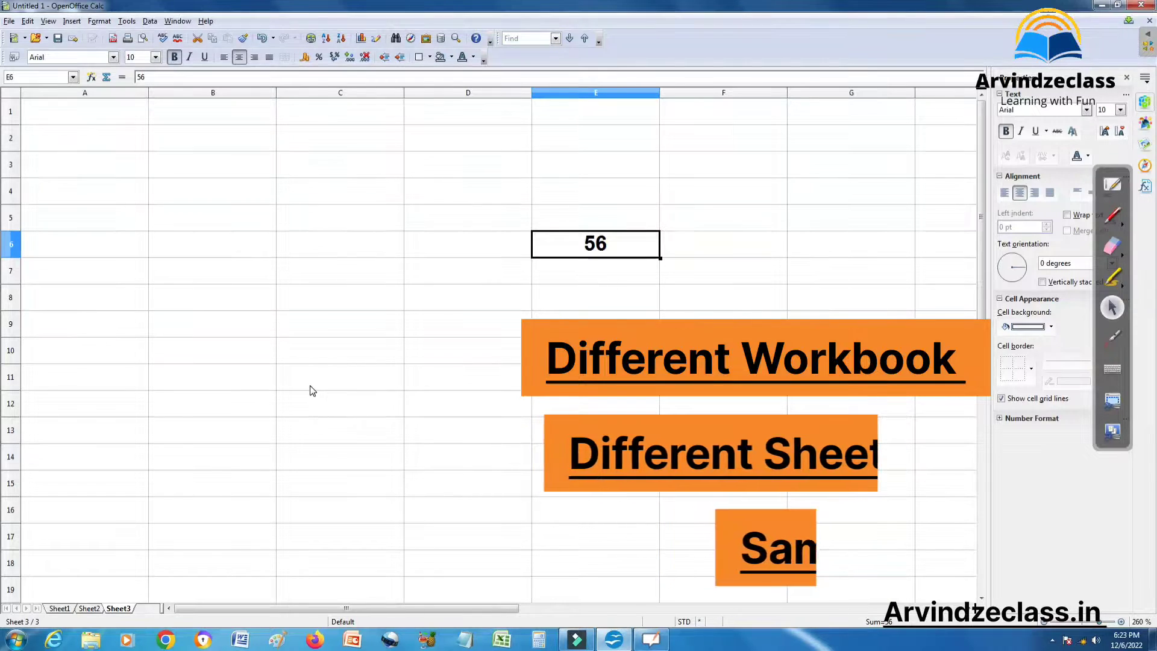
# View Sheet1, Sheet2 and Sheet3 of the workbook in turn
pyautogui.click(58, 608)
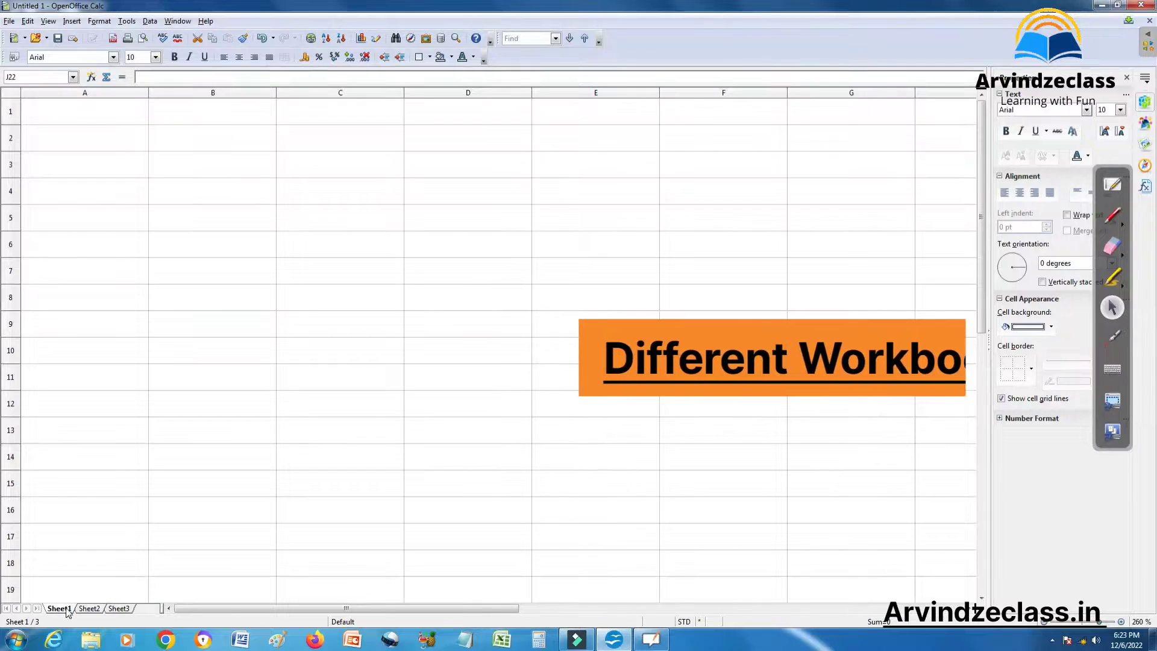
pyautogui.click(89, 609)
pyautogui.click(120, 608)
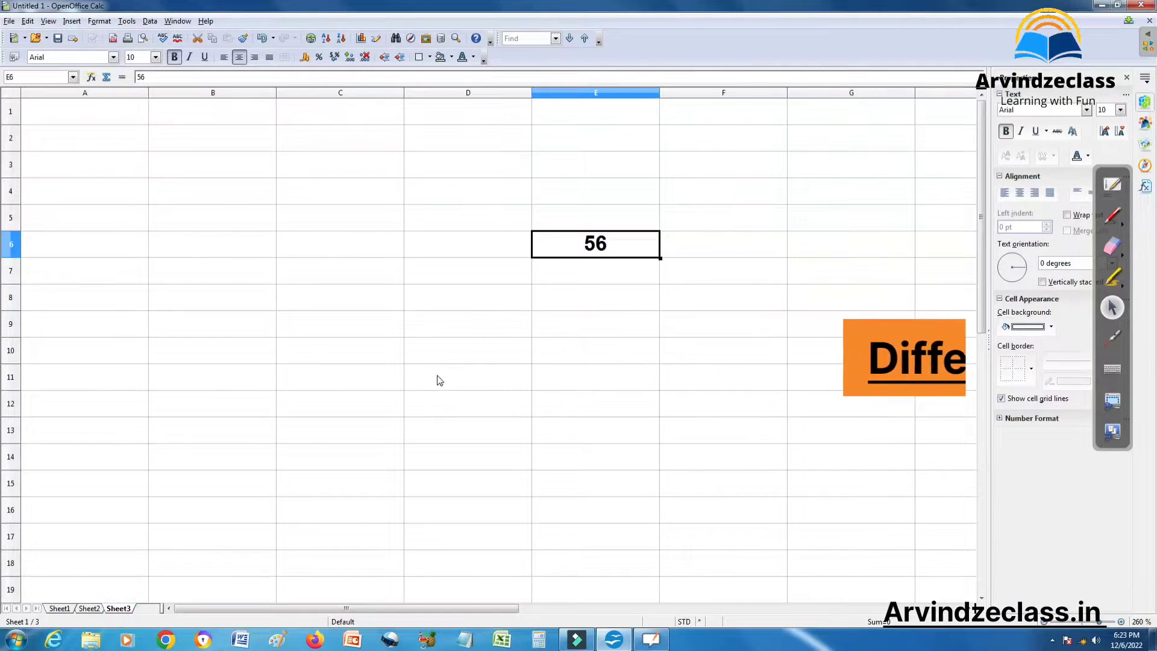
# Enter 78 in cell C4 of Sheet1 and format it bold and horizontally centred
pyautogui.click(54, 608)
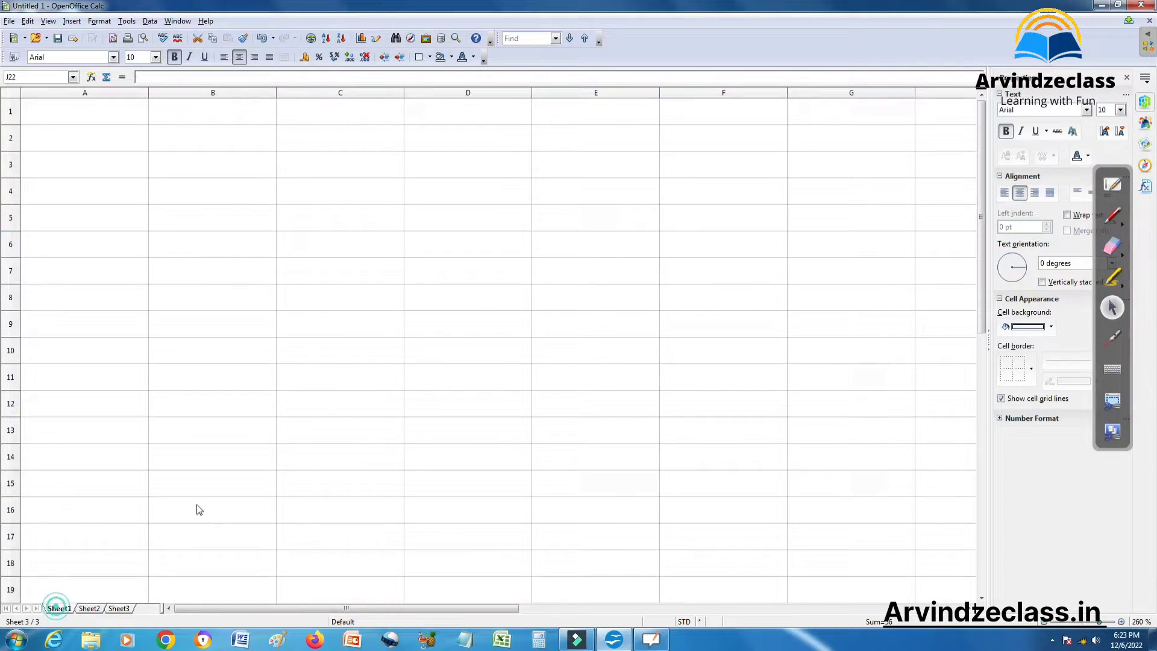
pyautogui.click(366, 191)
pyautogui.write('78')
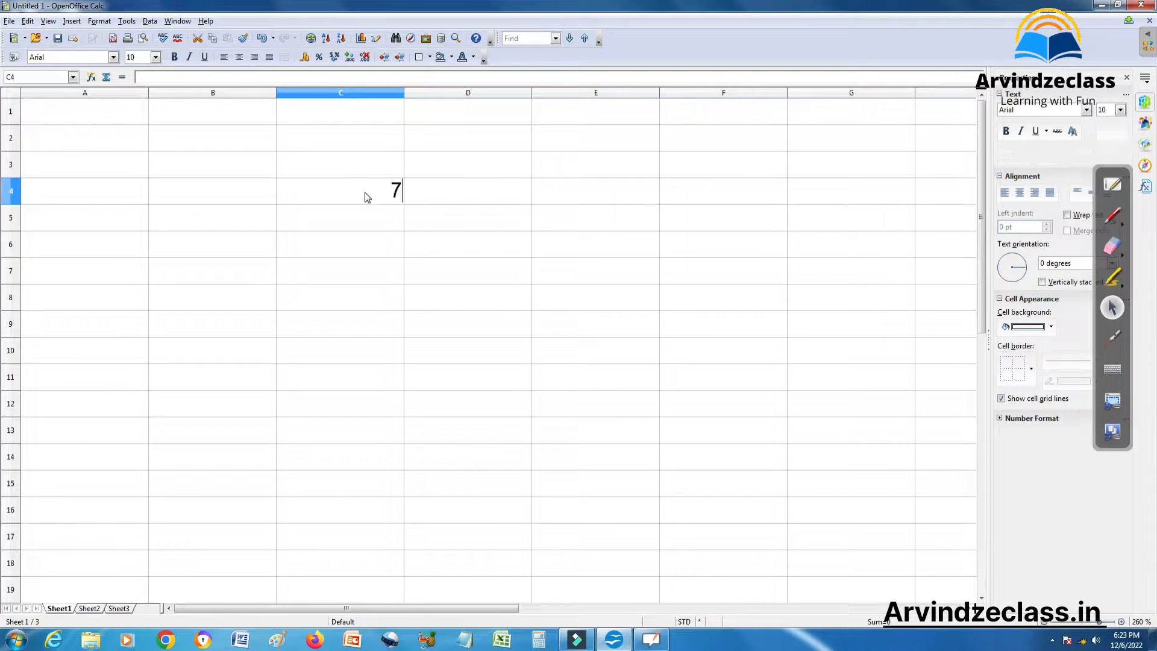
pyautogui.click(380, 269)
pyautogui.click(358, 180)
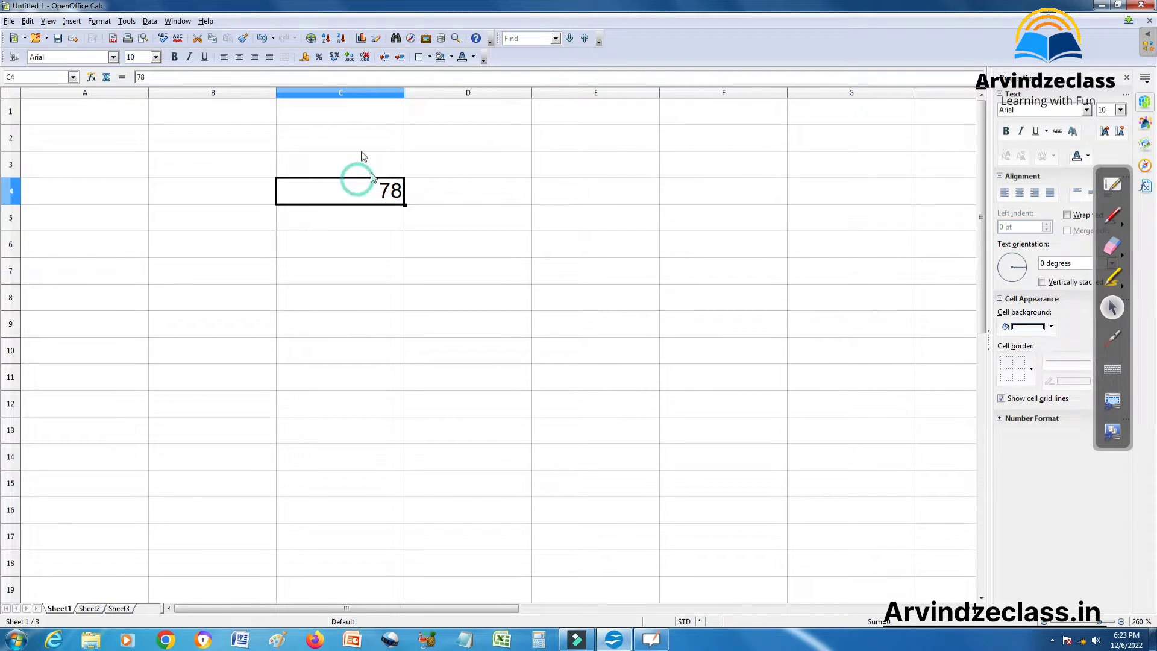
pyautogui.click(174, 56)
pyautogui.click(240, 60)
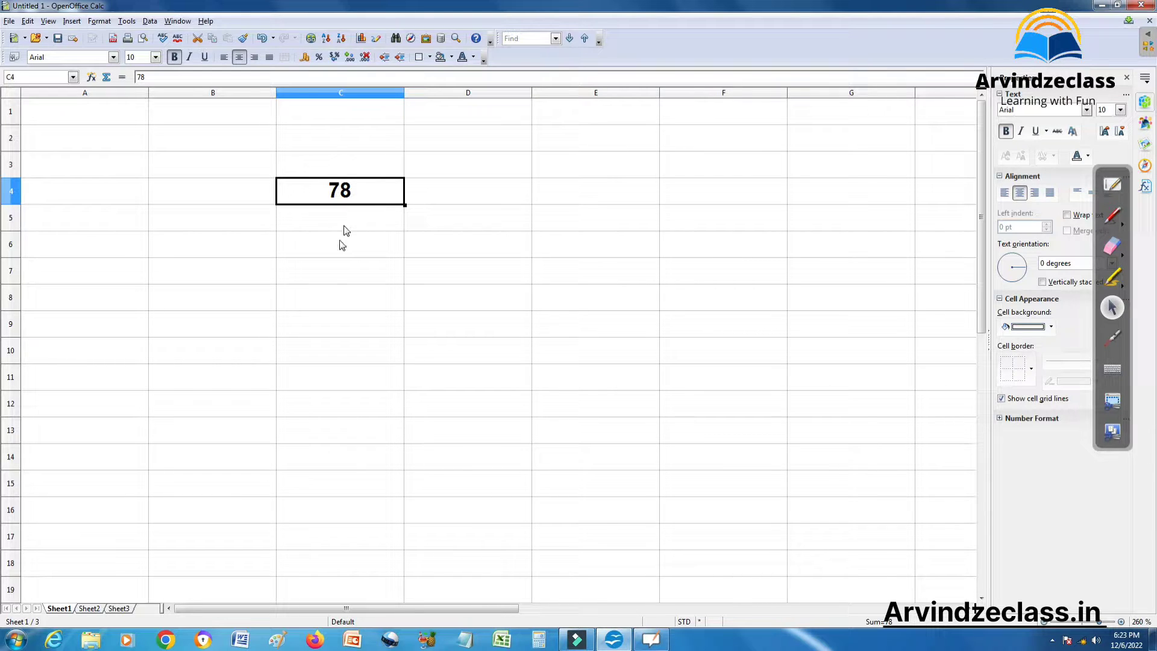
# Enter the formula =C4 in cell E11, picking cell C4 in the sheet as the reference
pyautogui.click(591, 376)
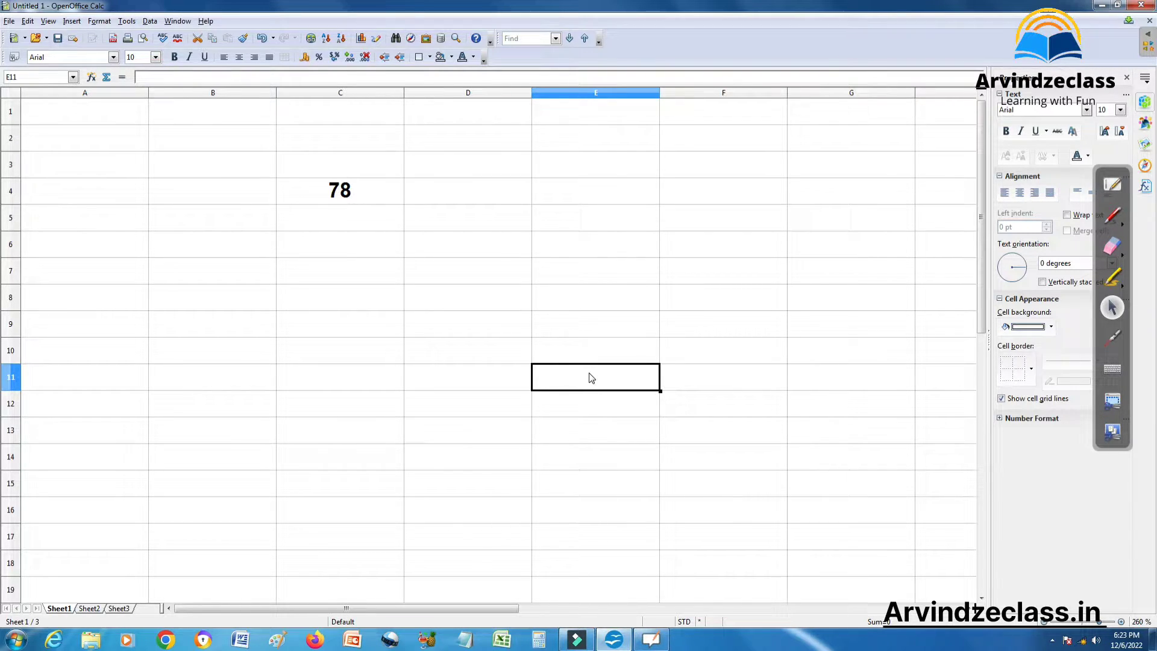
pyautogui.write('=')
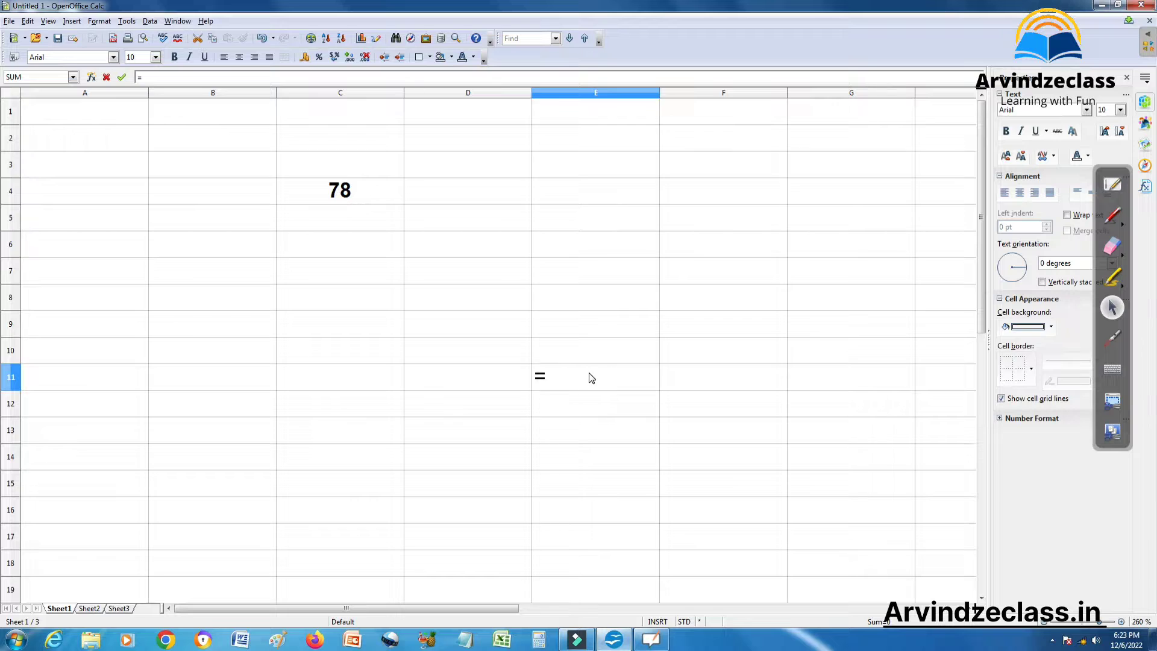
pyautogui.click(342, 198)
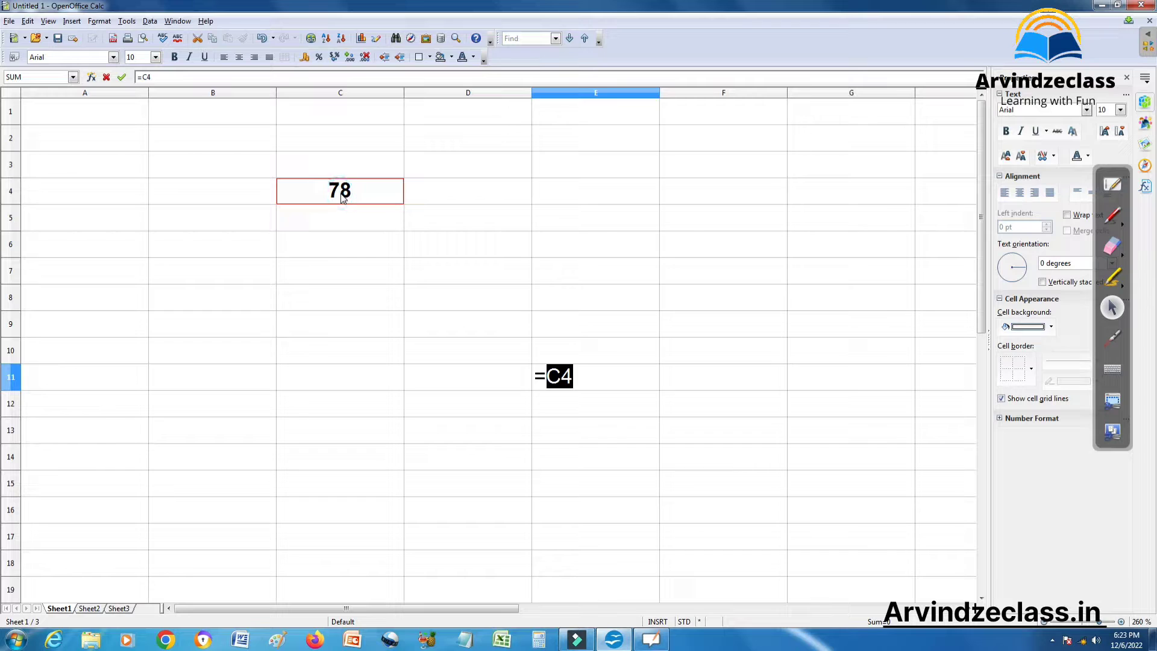
pyautogui.click(583, 381)
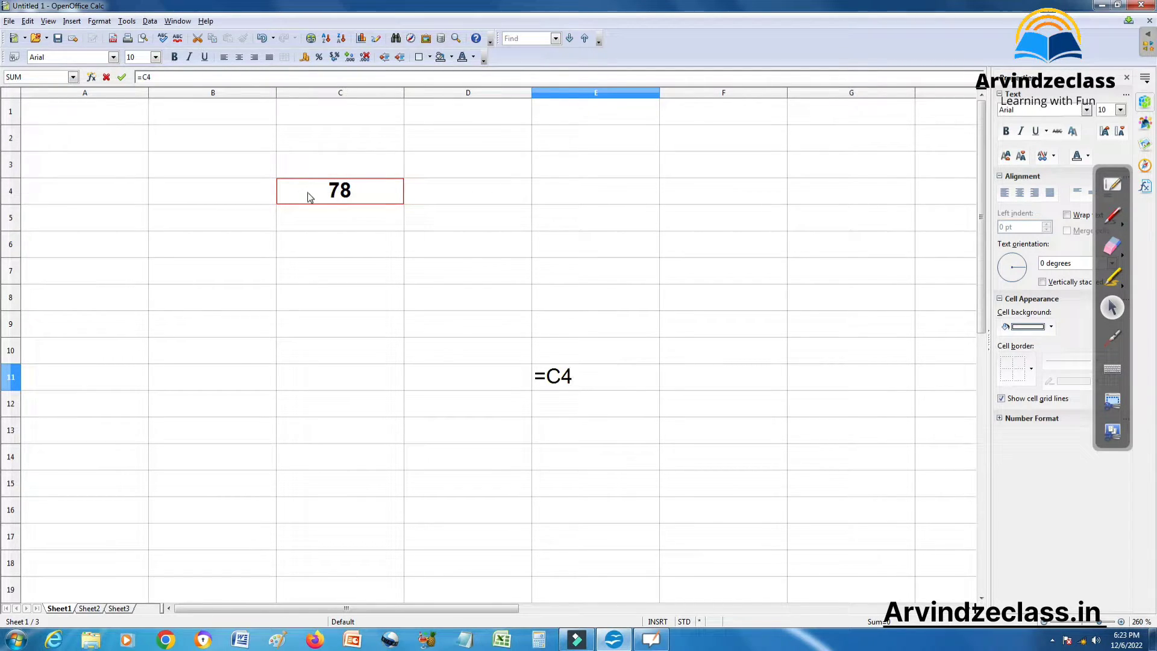
pyautogui.click(121, 79)
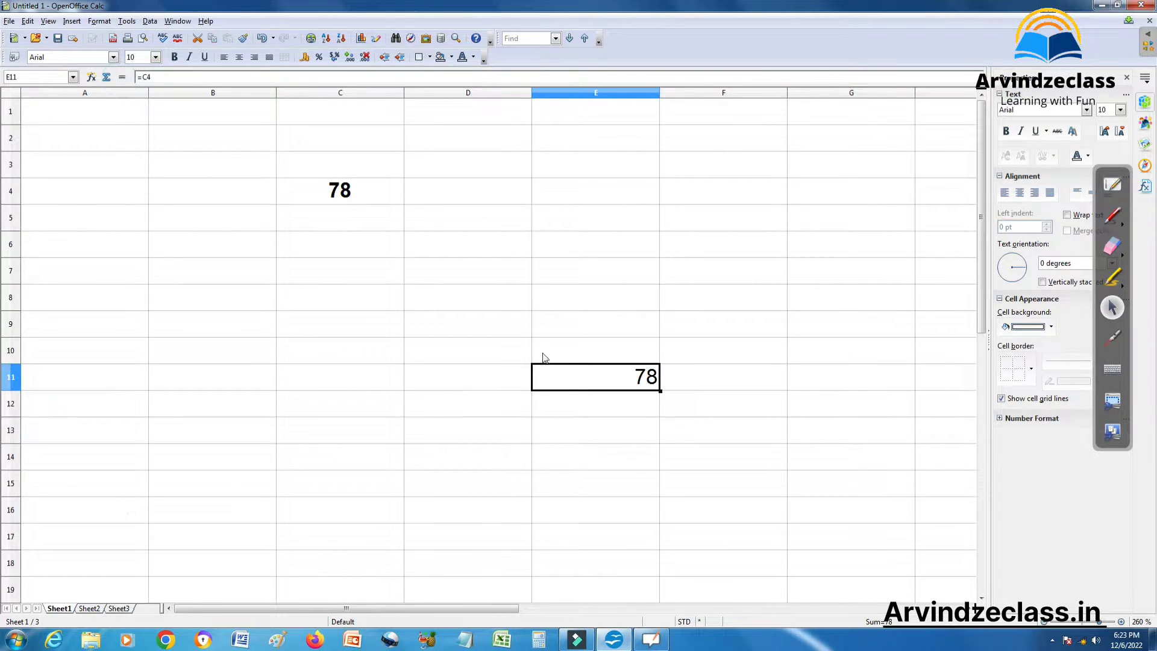
# Change the value of cell C4 to 100
pyautogui.click(347, 195)
pyautogui.write('100')
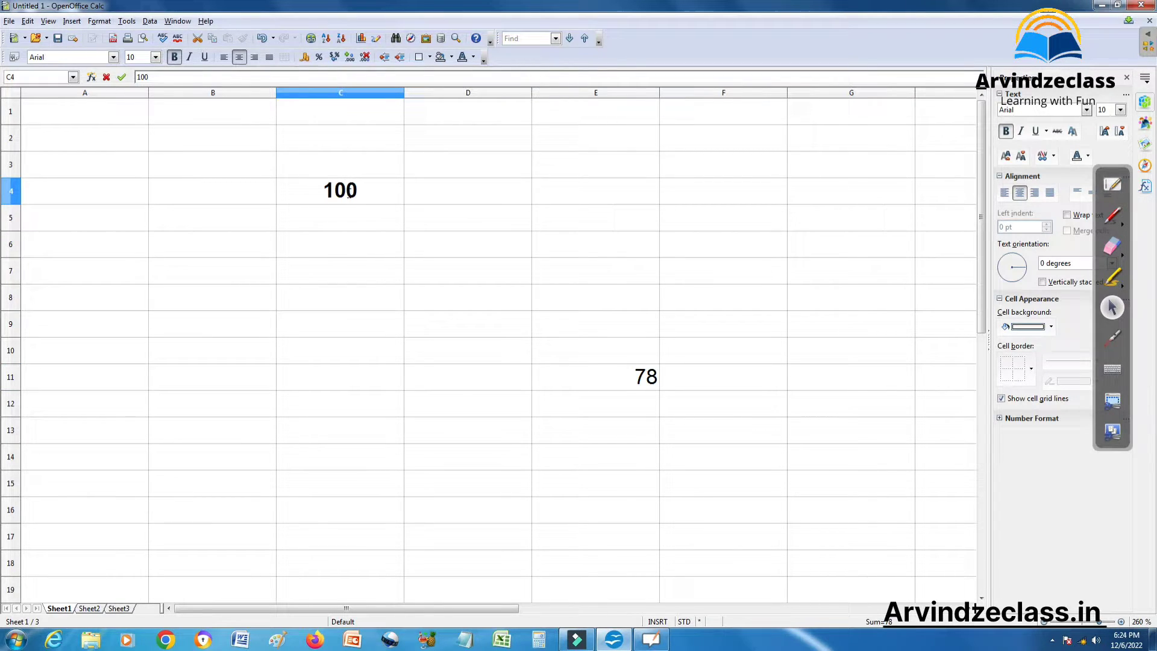
pyautogui.press('Return')
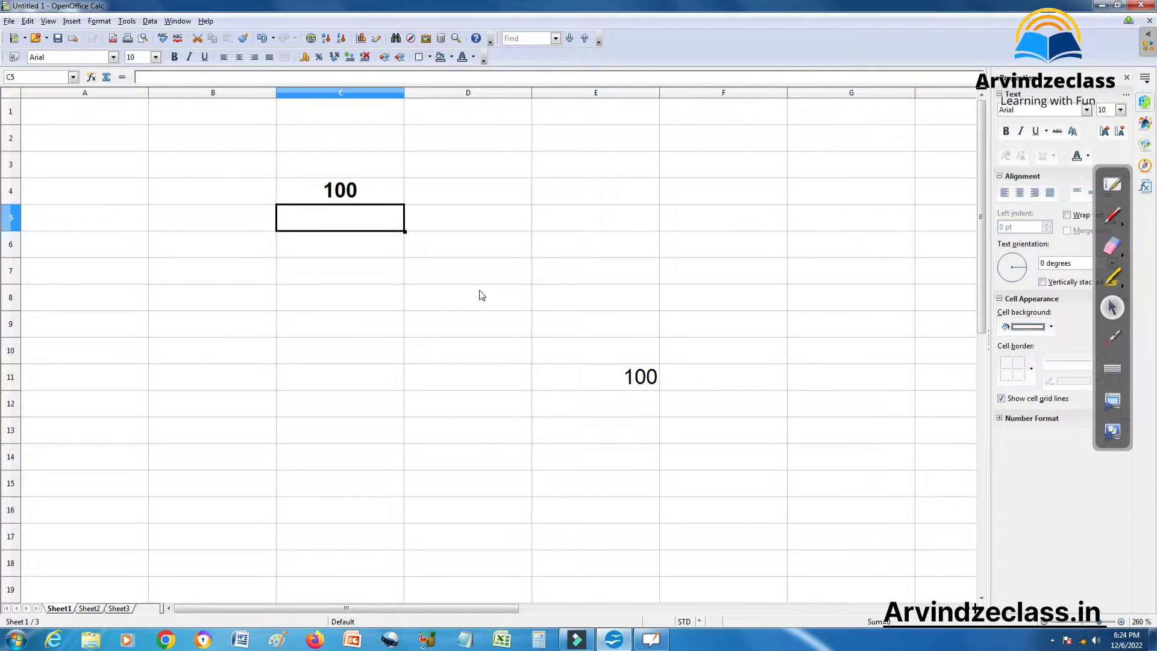
# Enter the formula =c4 in cell C11, writing the cell reference manually
pyautogui.click(344, 201)
pyautogui.click(317, 388)
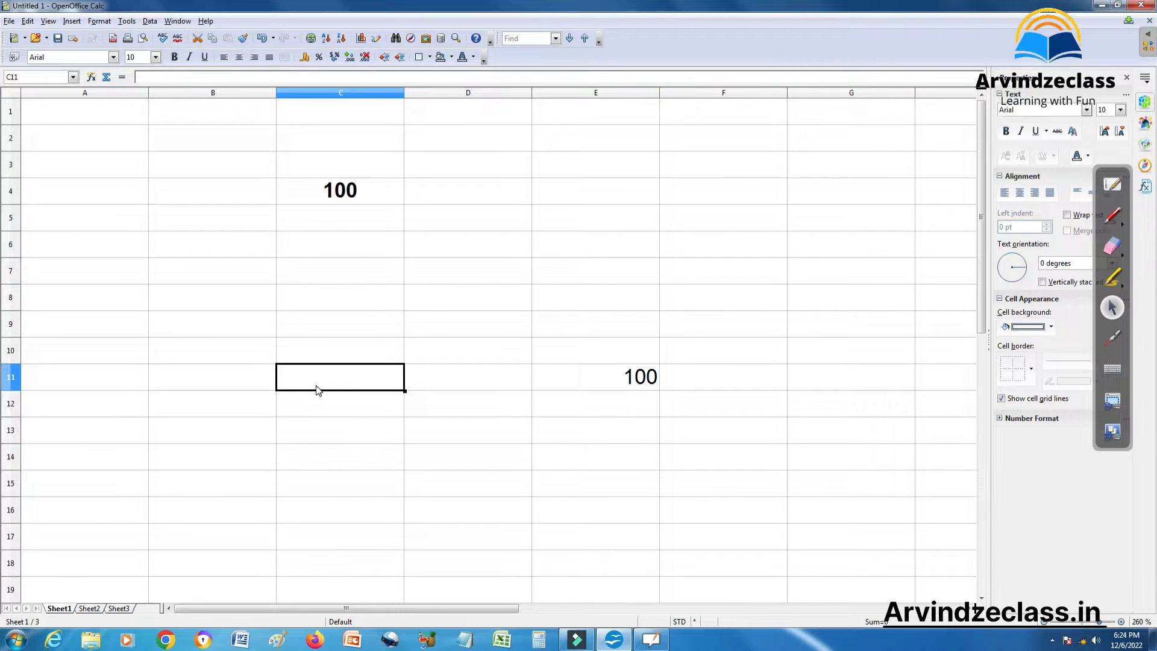
pyautogui.write('=')
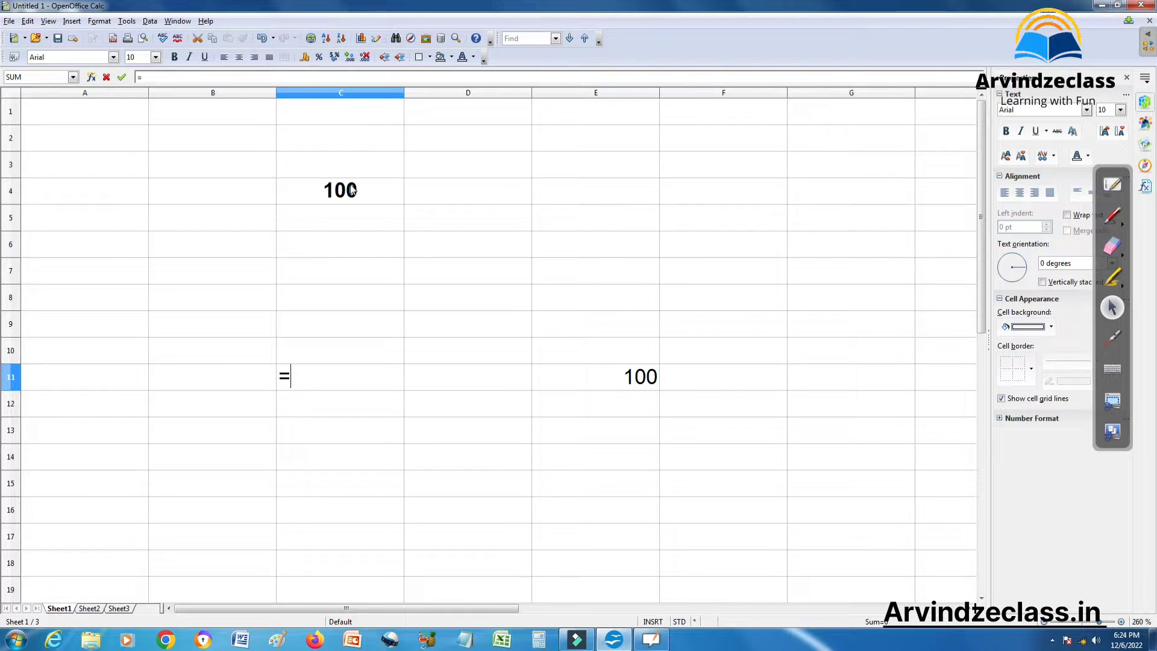
pyautogui.write('c4')
pyautogui.press('Return')
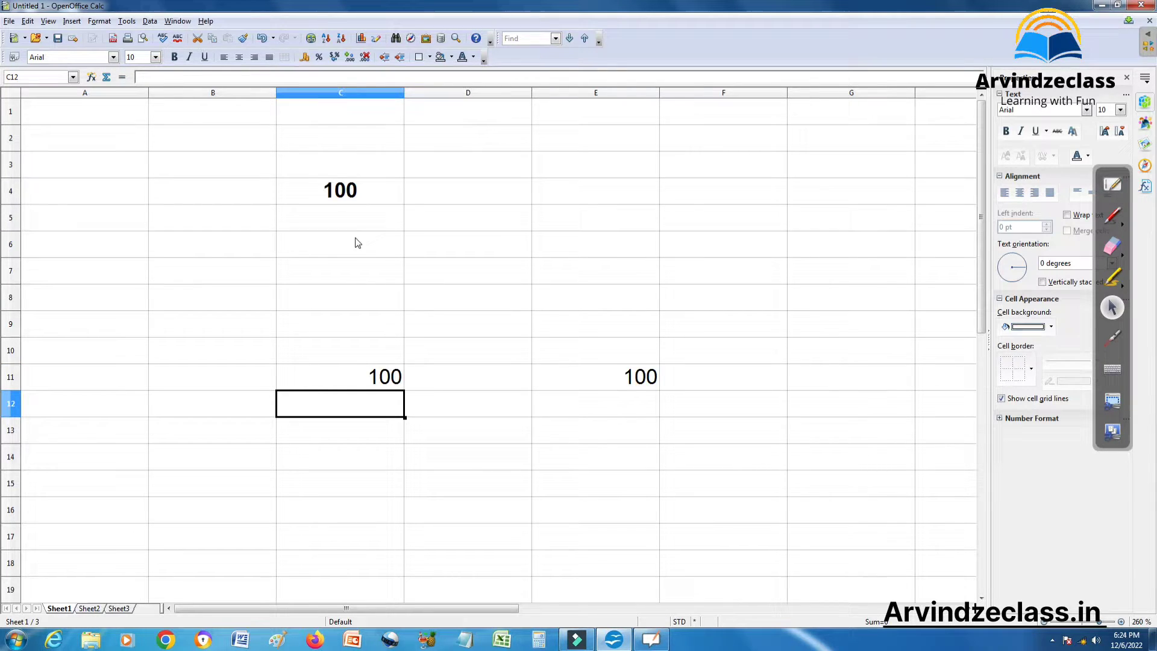
# Change the value of cell C4 in Sheet1 to 90
pyautogui.click(352, 198)
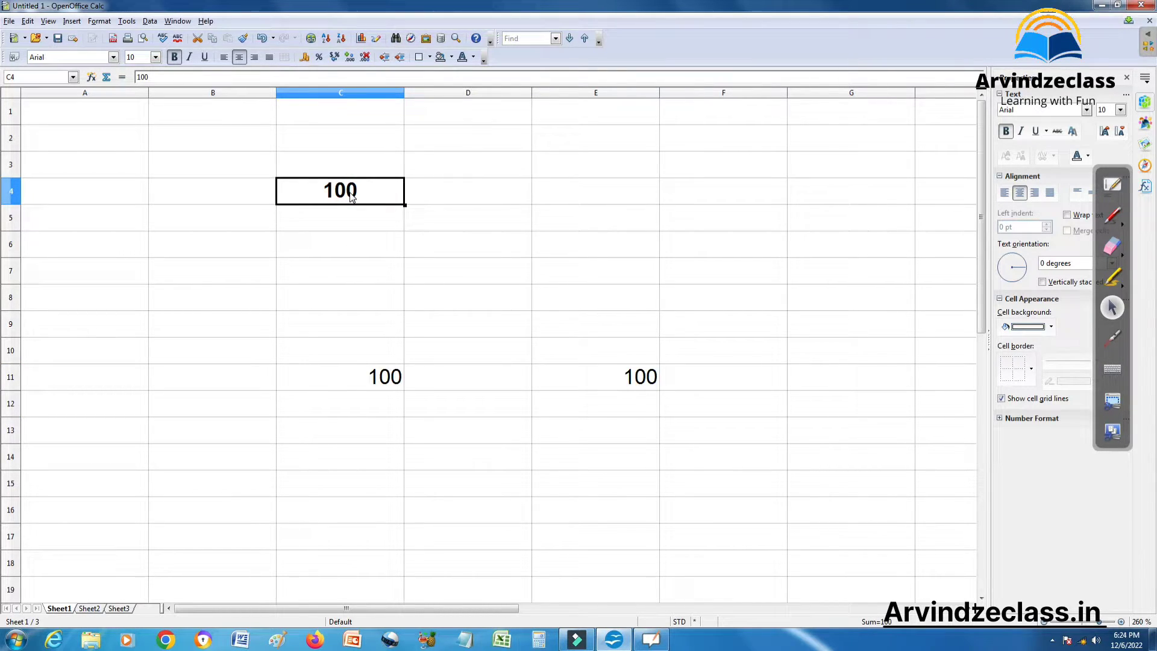
pyautogui.write('90')
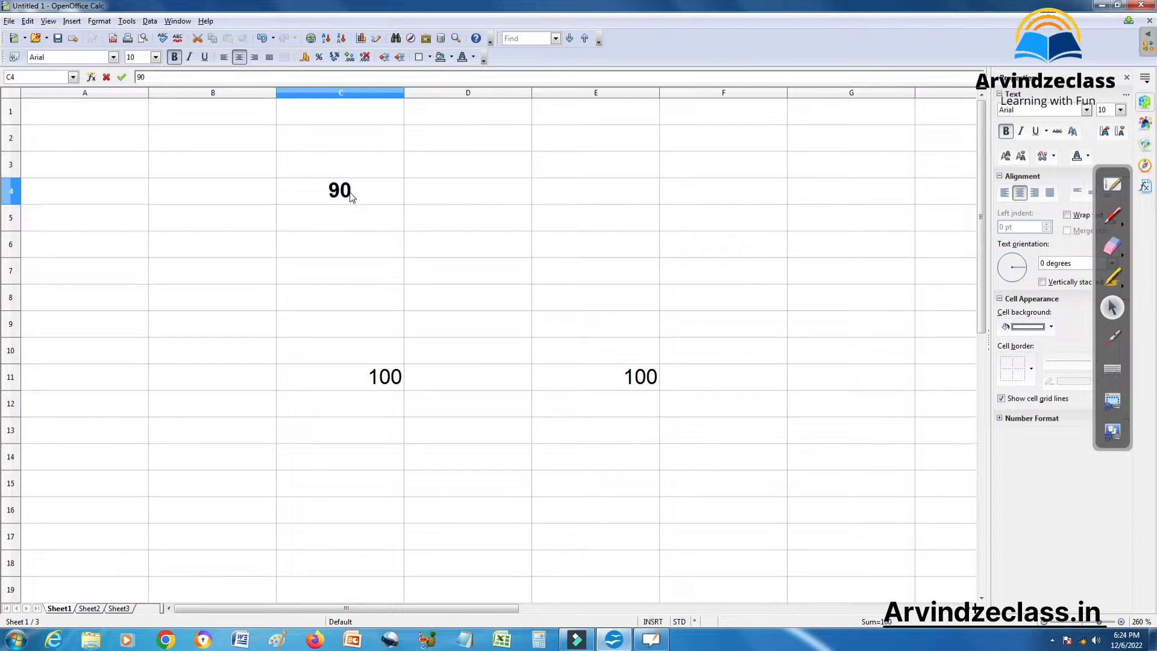
pyautogui.press('Return')
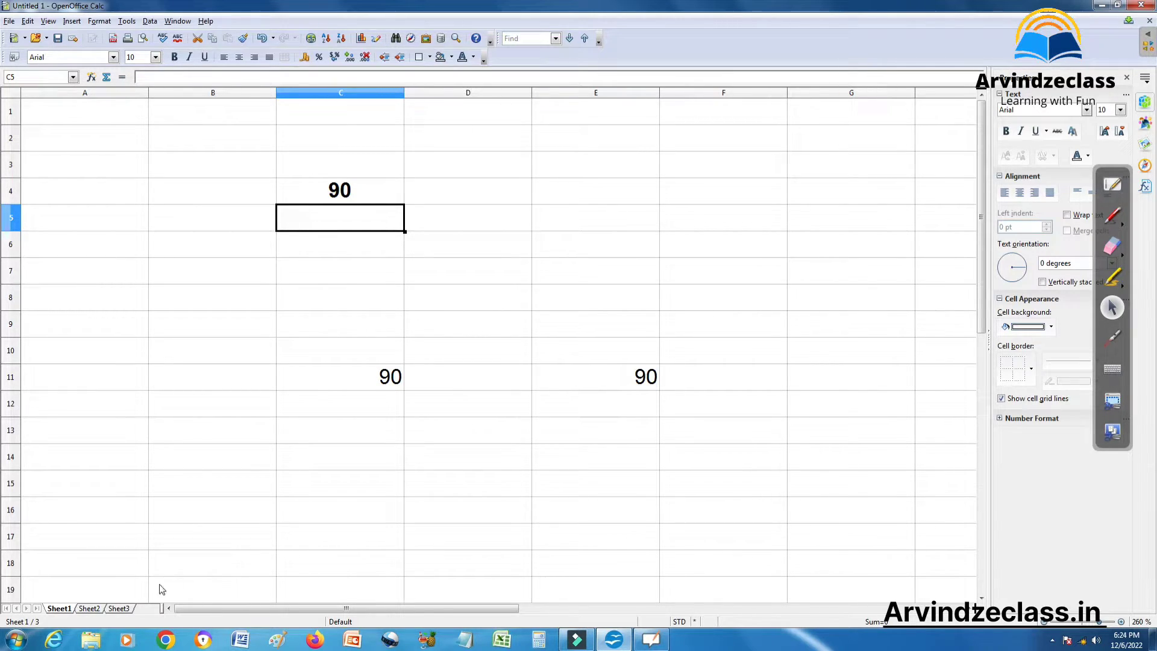
# Enter the formula =Sheet1.C4 in cell D8 of Sheet2, picking cell C4 in Sheet1 as the reference
pyautogui.click(90, 610)
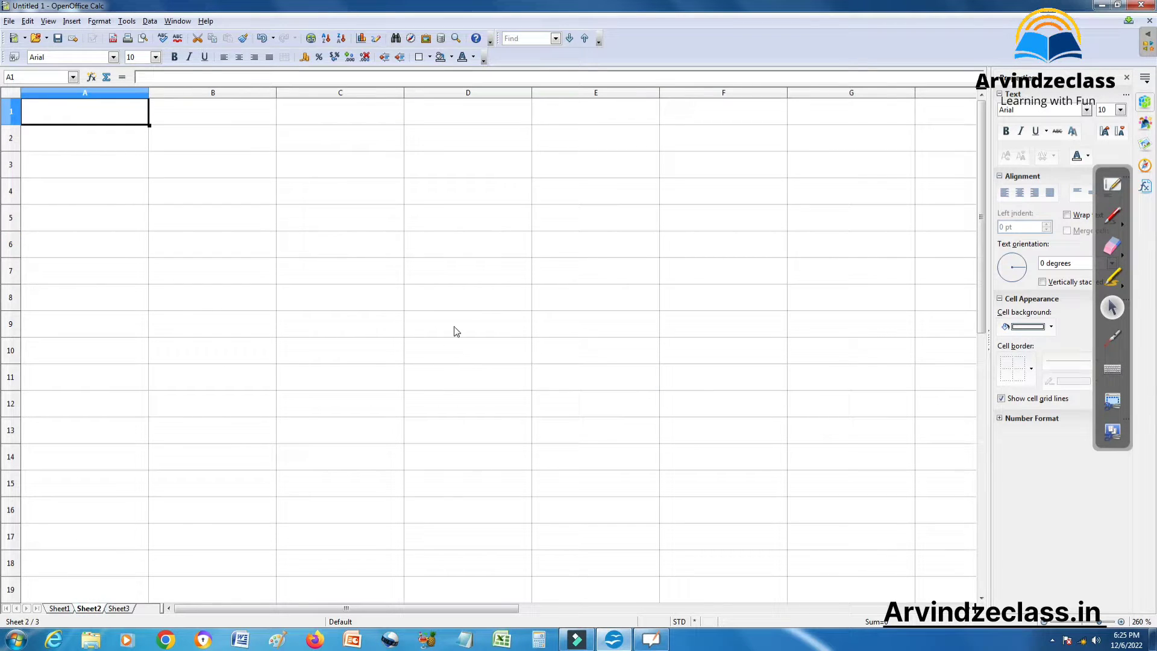
pyautogui.click(442, 301)
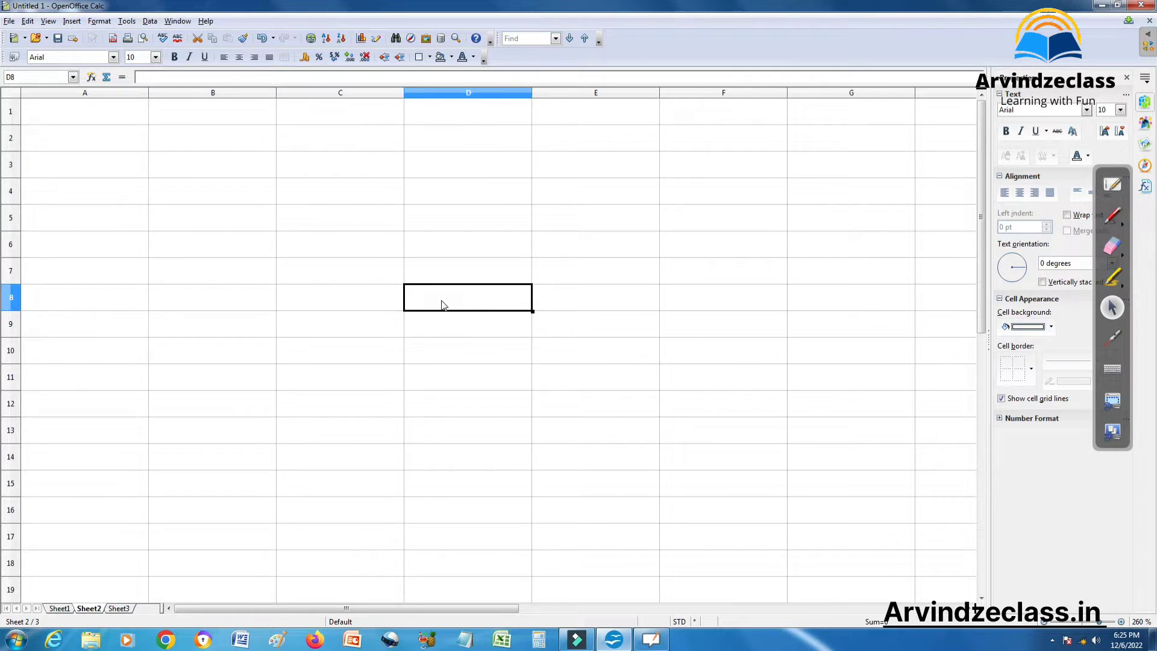
pyautogui.write('=')
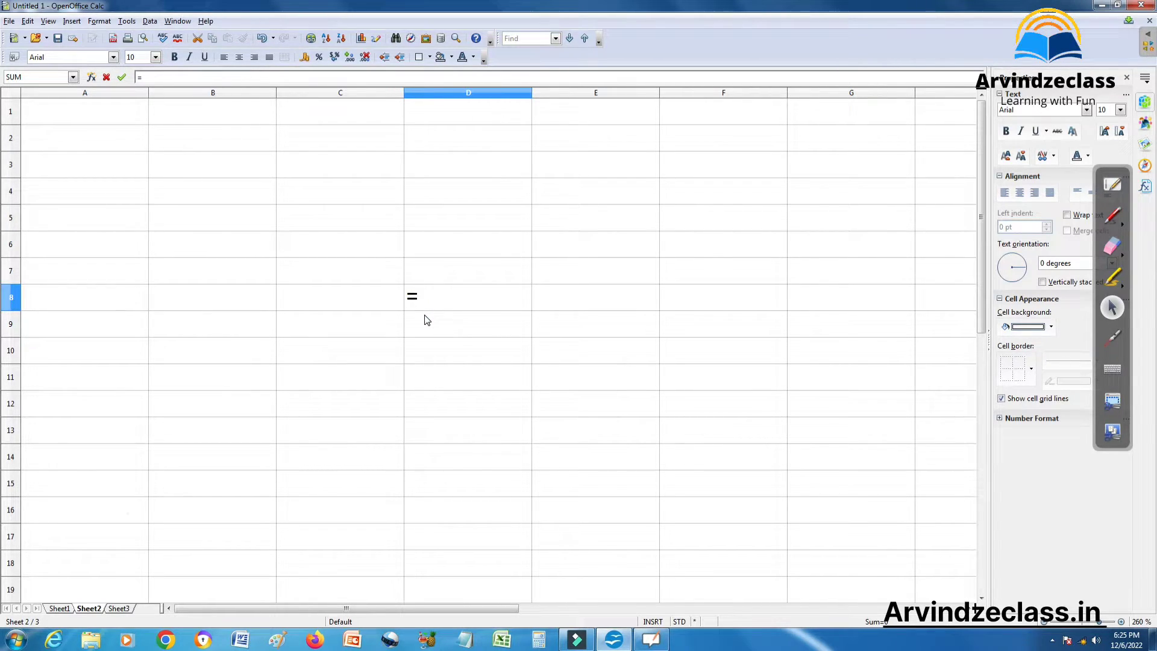
pyautogui.click(70, 609)
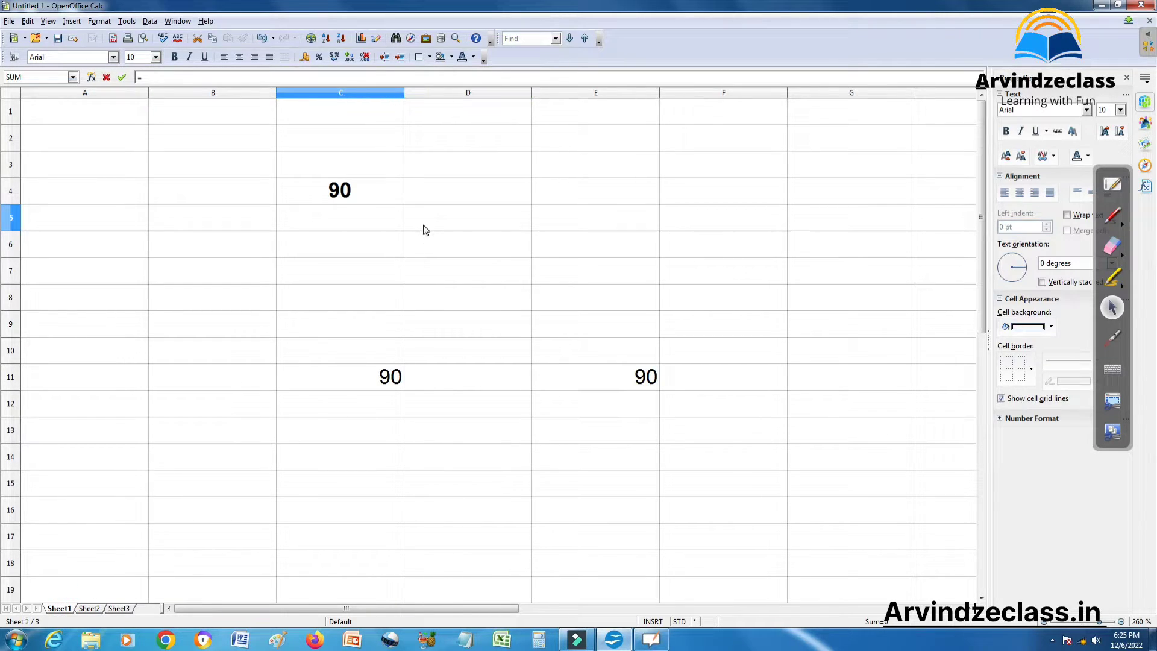
pyautogui.click(357, 191)
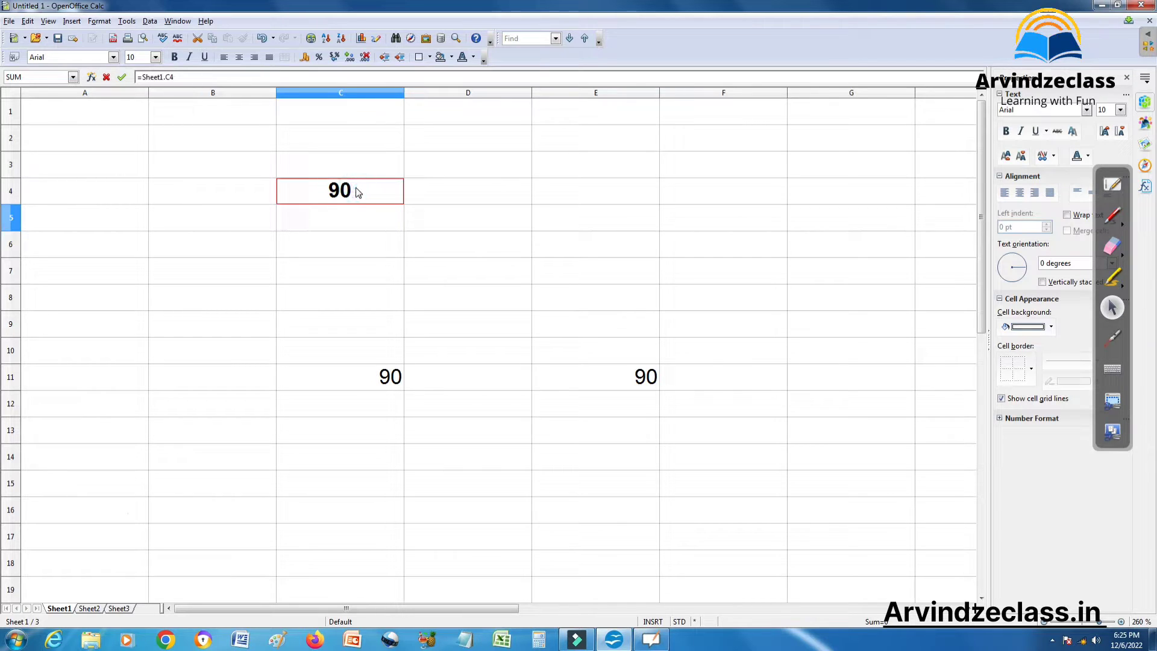
pyautogui.click(90, 610)
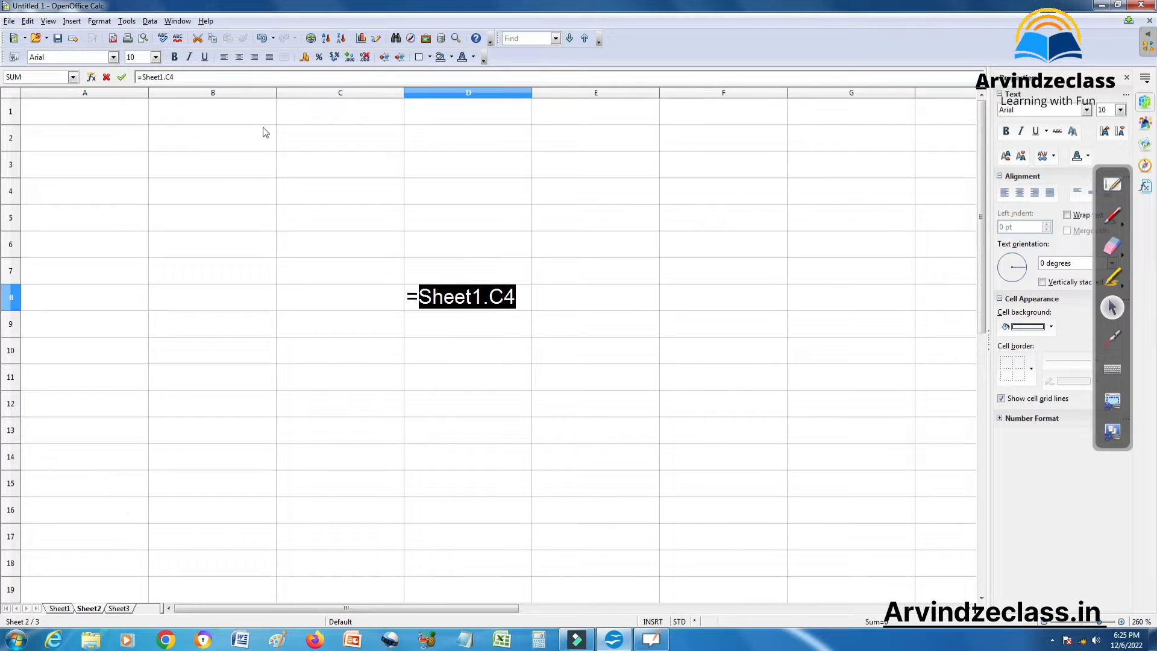
pyautogui.click(122, 79)
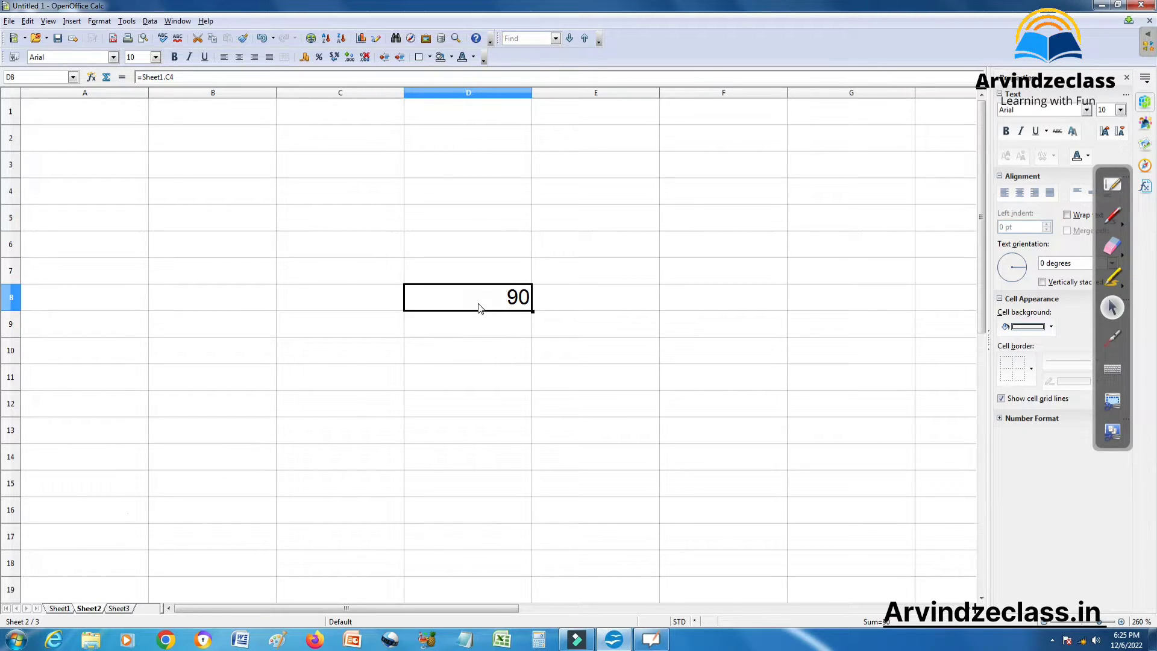
# Try to reference cell E6 of Sheet3 by writing the formula =sheet.e6 in cell D11 of Sheet2
pyautogui.click(119, 609)
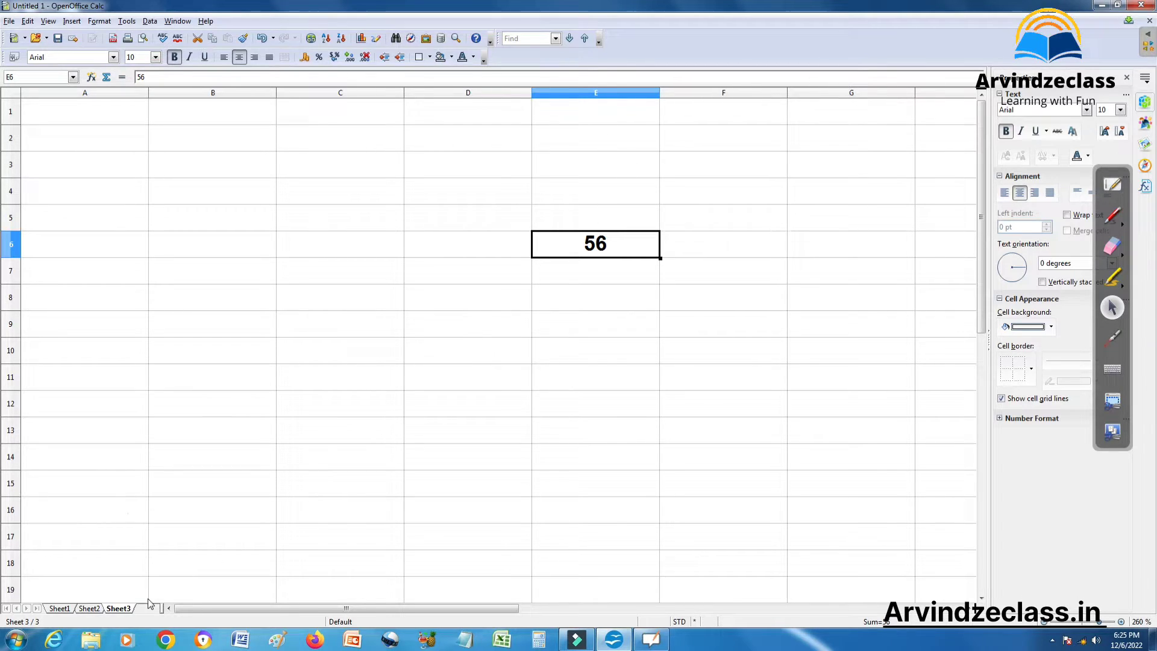
pyautogui.click(90, 609)
pyautogui.click(488, 382)
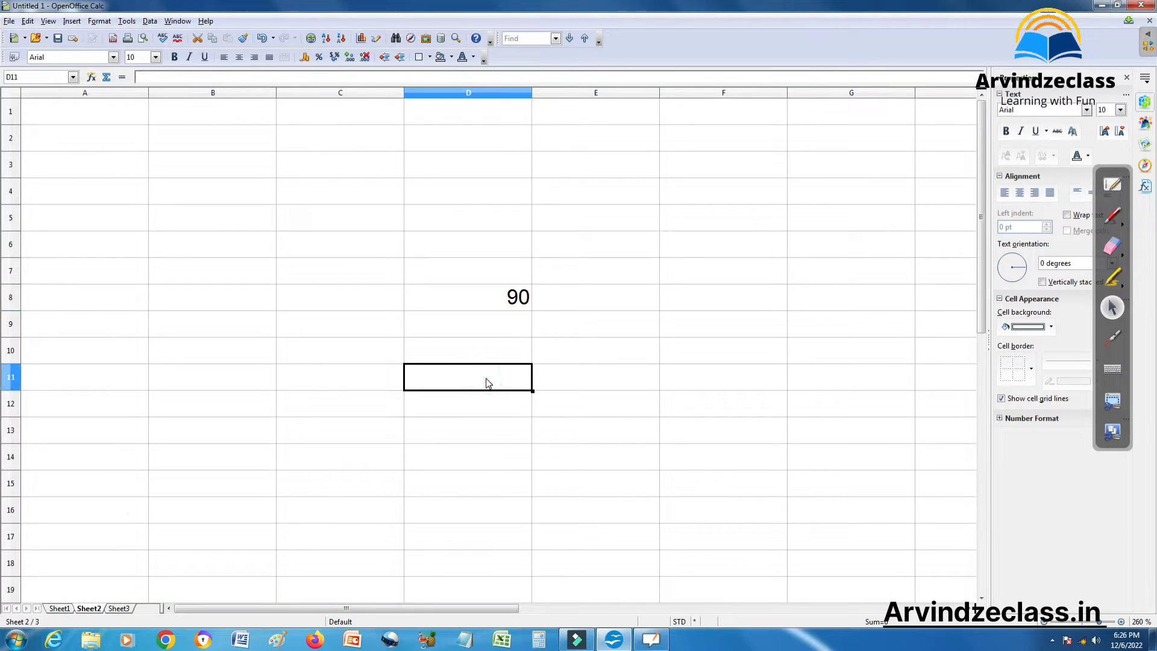
pyautogui.write('=s')
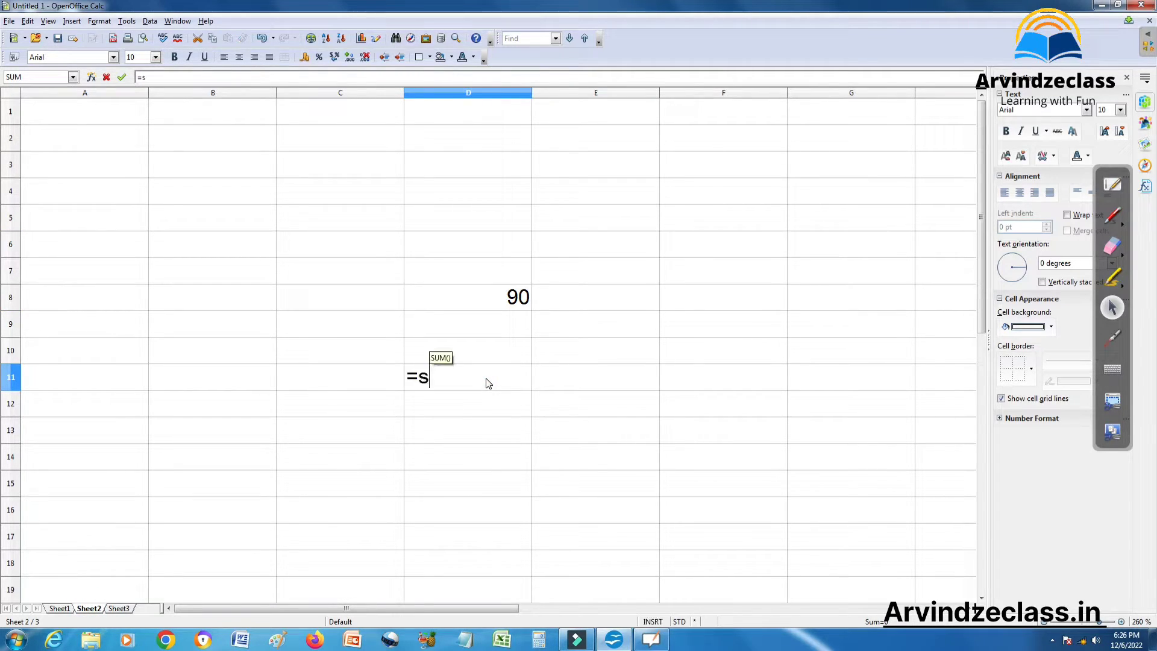
pyautogui.write('heet.')
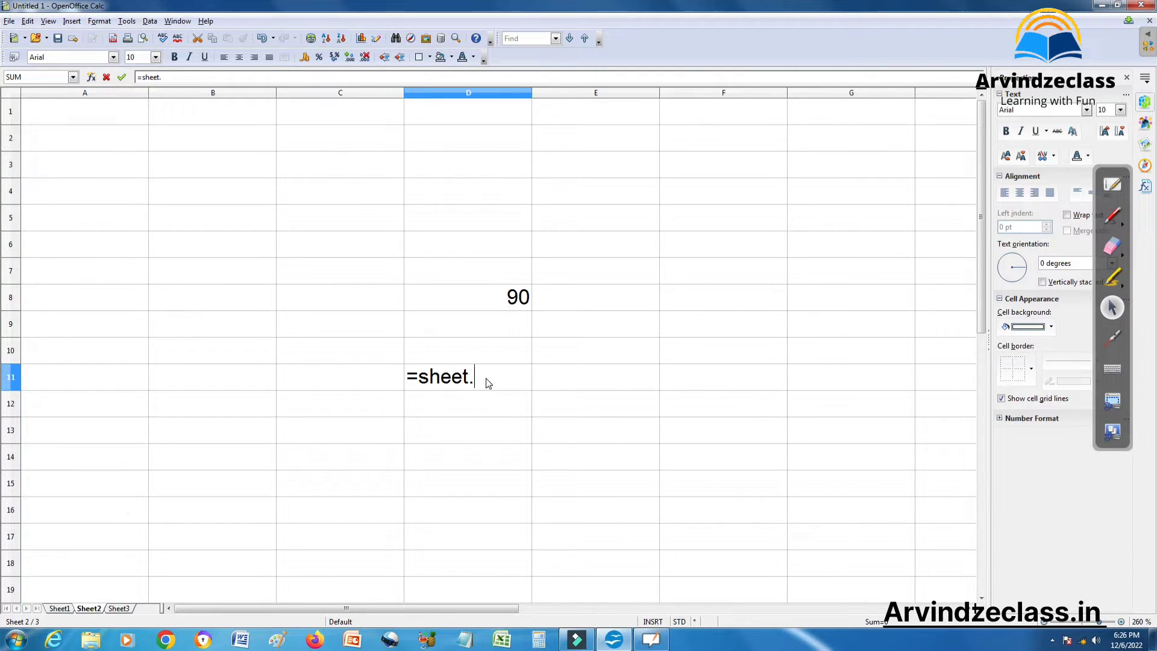
pyautogui.write('e6')
pyautogui.press('Return')
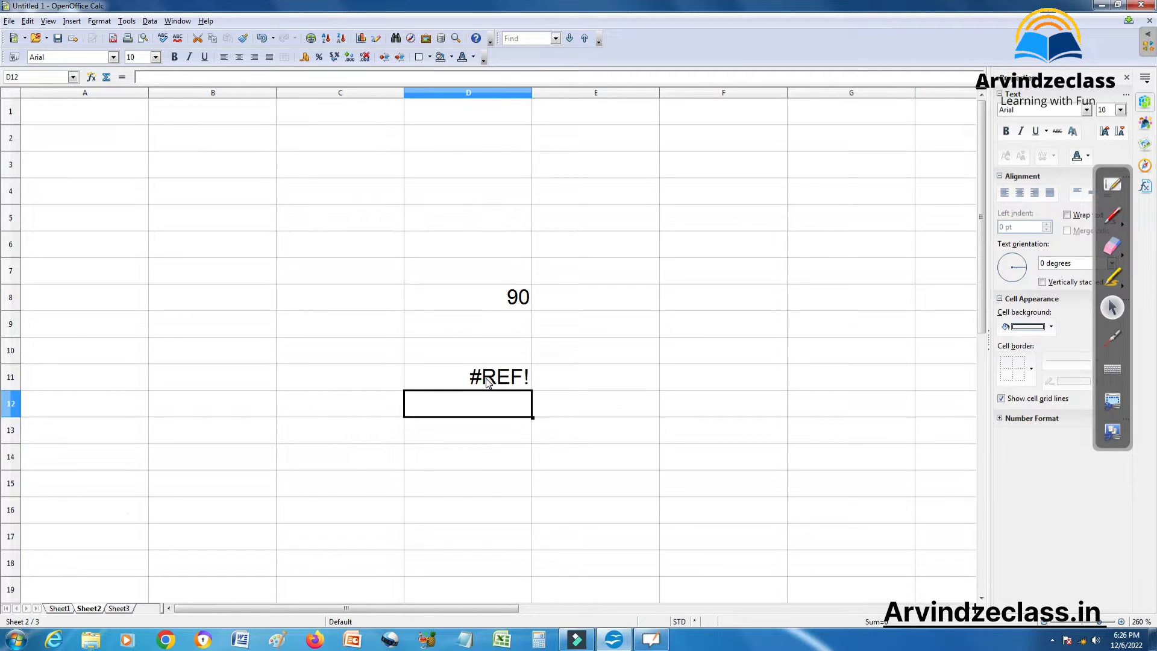
pyautogui.click(486, 380)
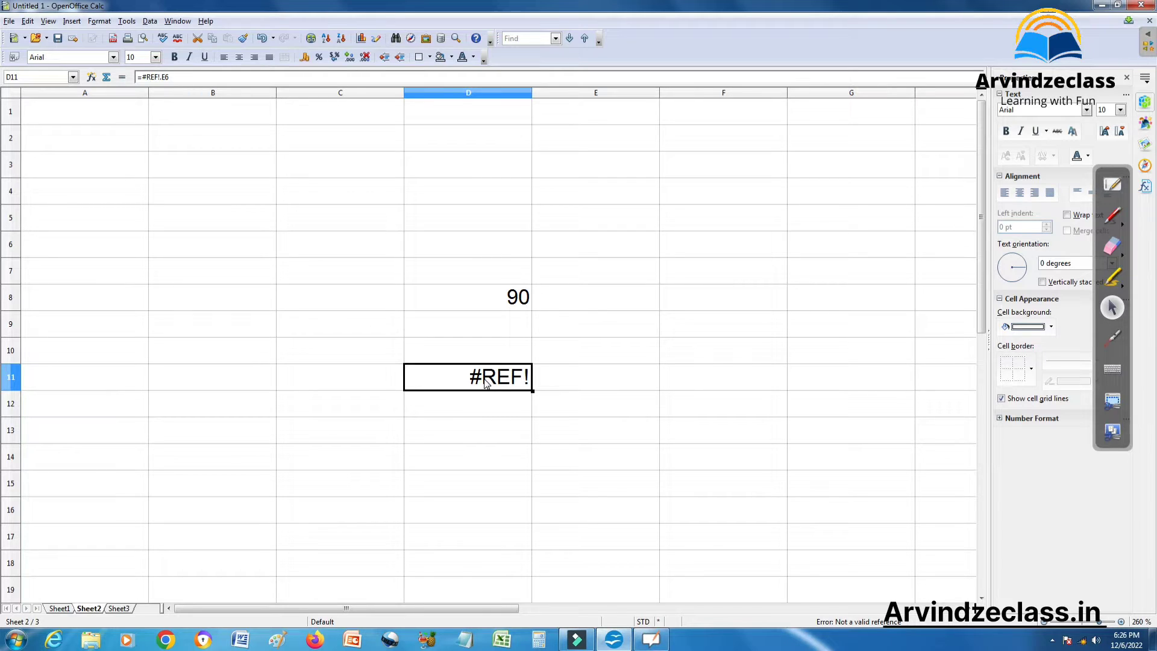
pyautogui.doubleClick(485, 381)
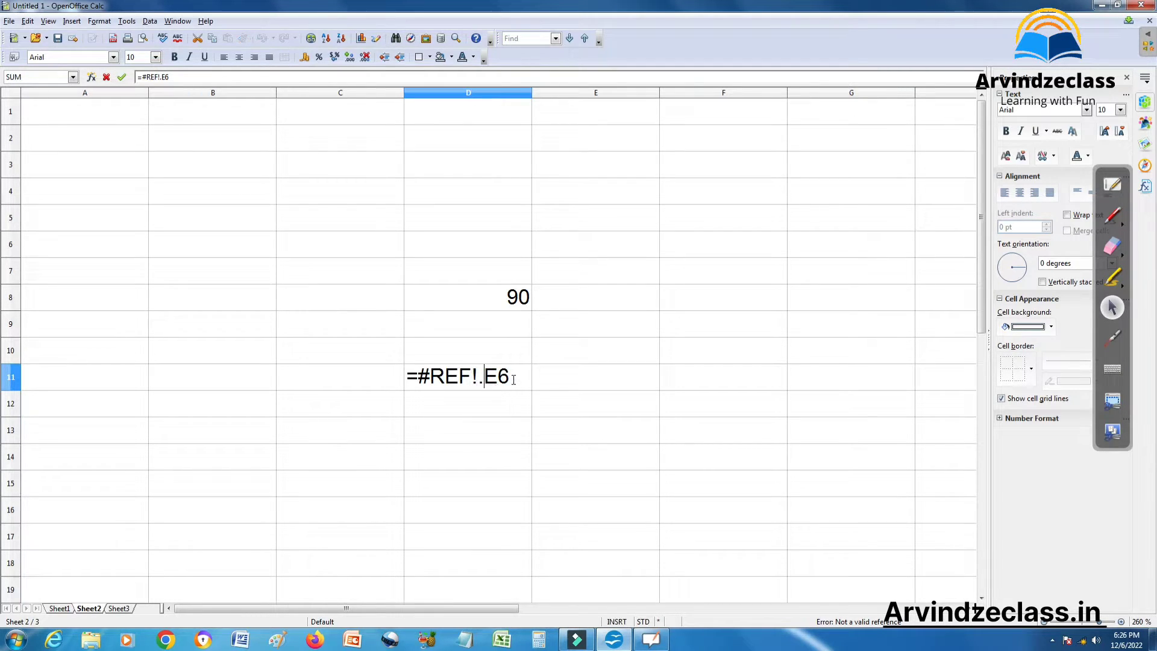
pyautogui.click(106, 77)
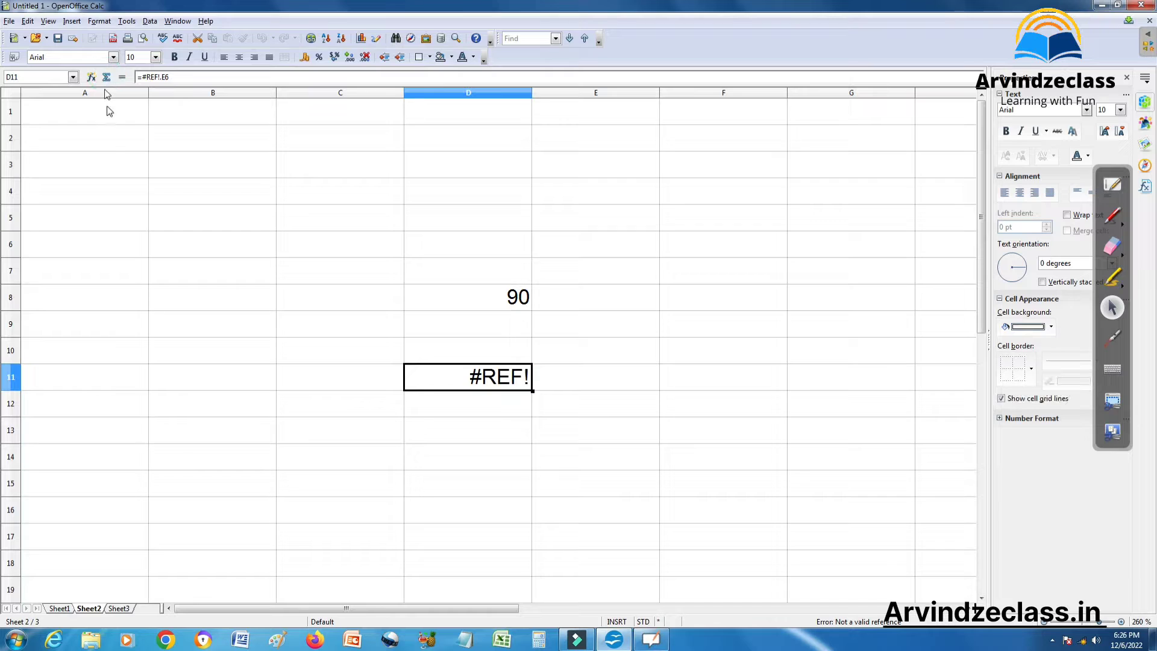
# Replace the formula in cell D11 of Sheet2 with the manually written reference =sheet3.e6
pyautogui.click(124, 609)
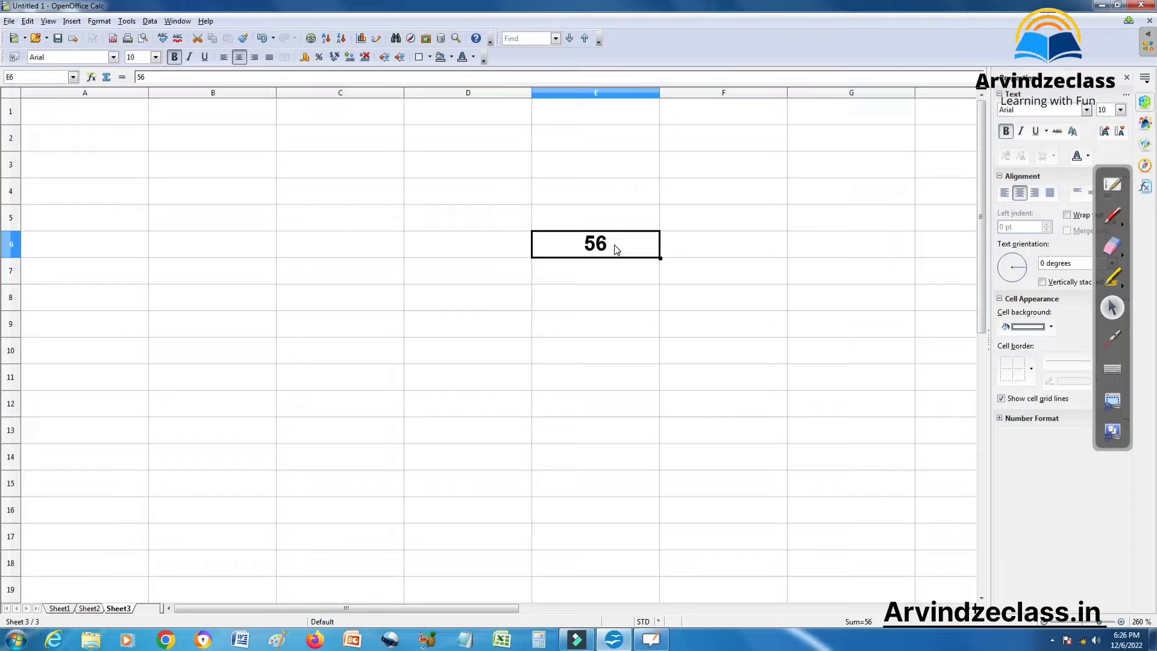
pyautogui.click(96, 609)
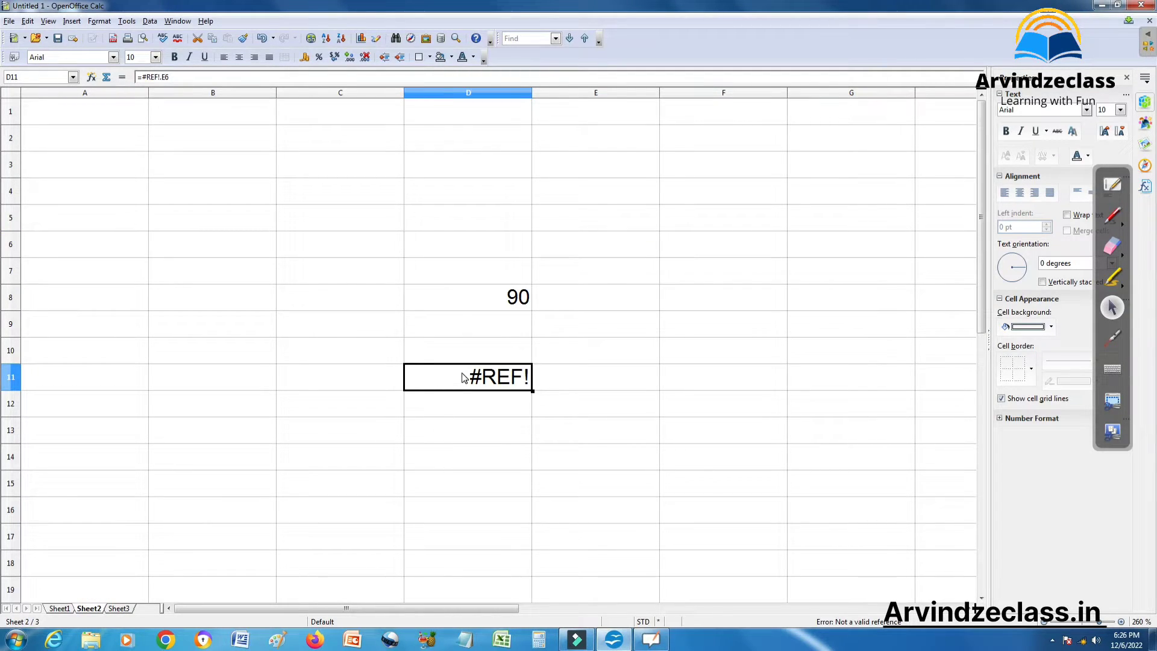
pyautogui.write('=')
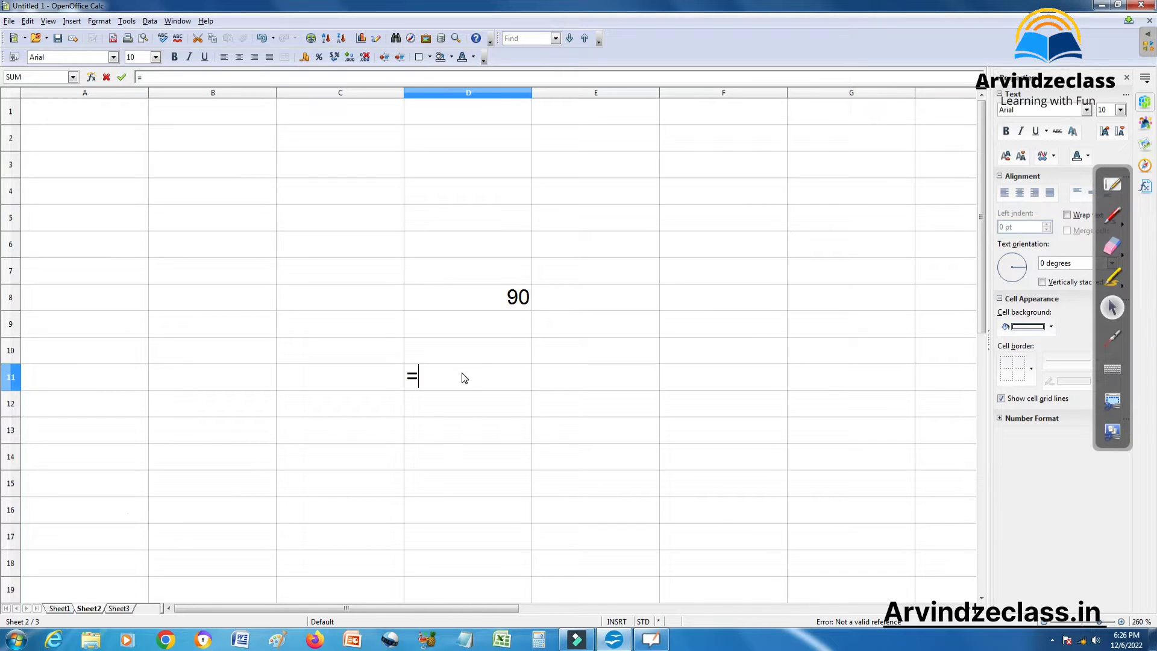
pyautogui.write('sheet3.e6')
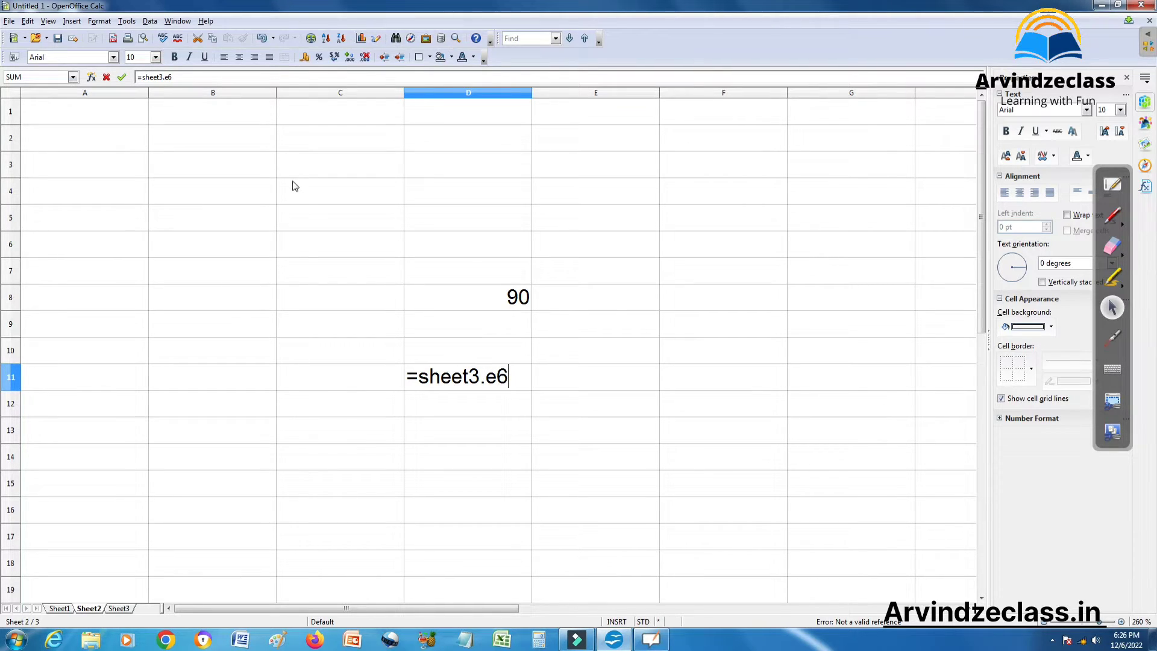
pyautogui.press('Return')
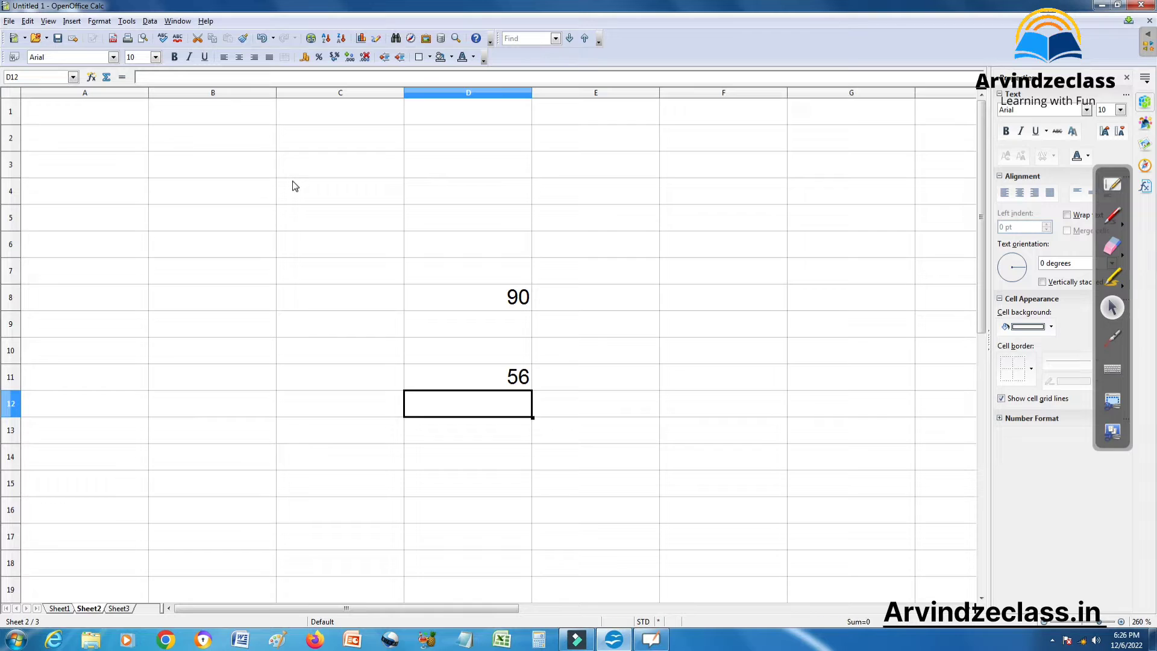
pyautogui.click(492, 377)
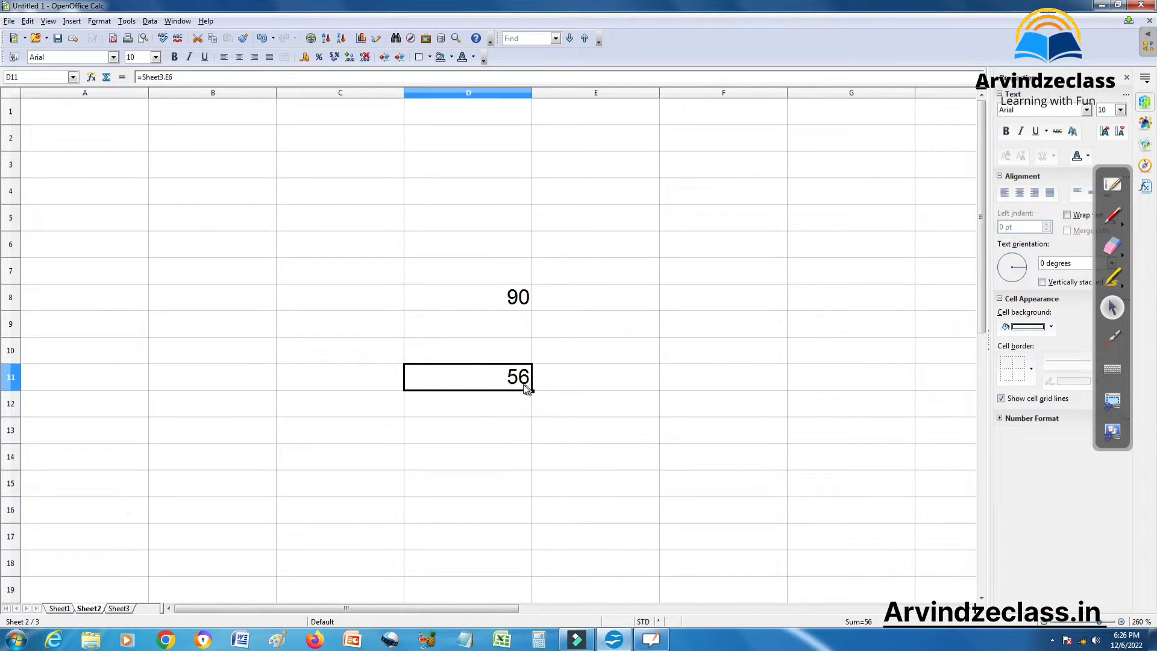
# Change the value of cell E6 in Sheet3 to 1000 and return to Sheet2
pyautogui.click(116, 608)
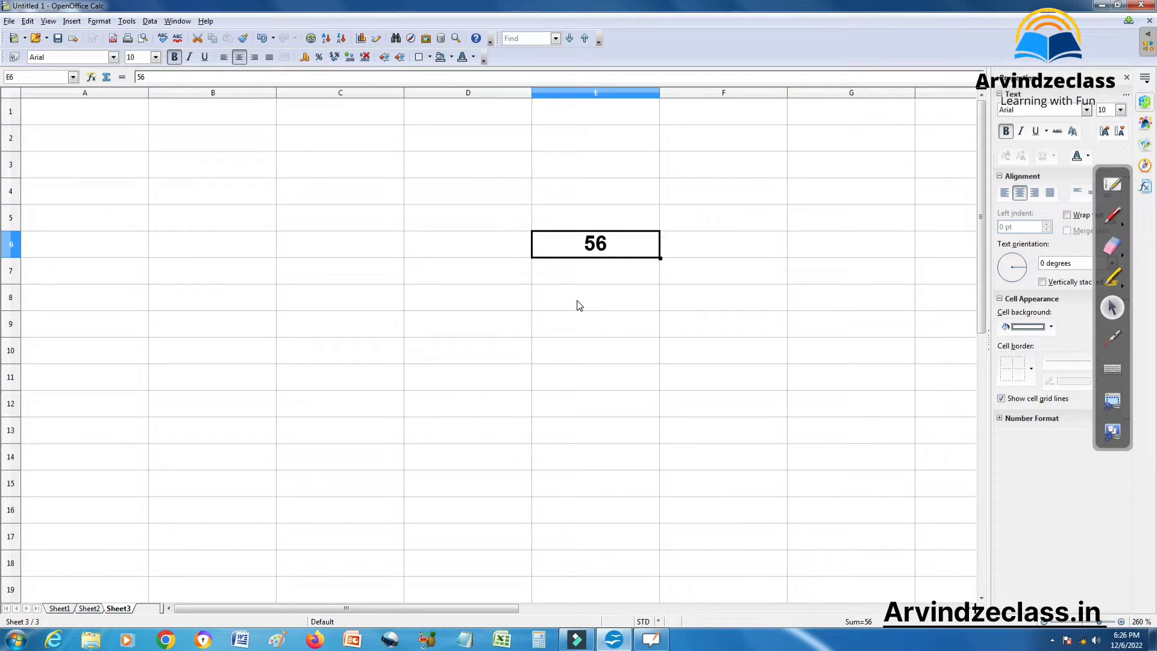
pyautogui.write('1000')
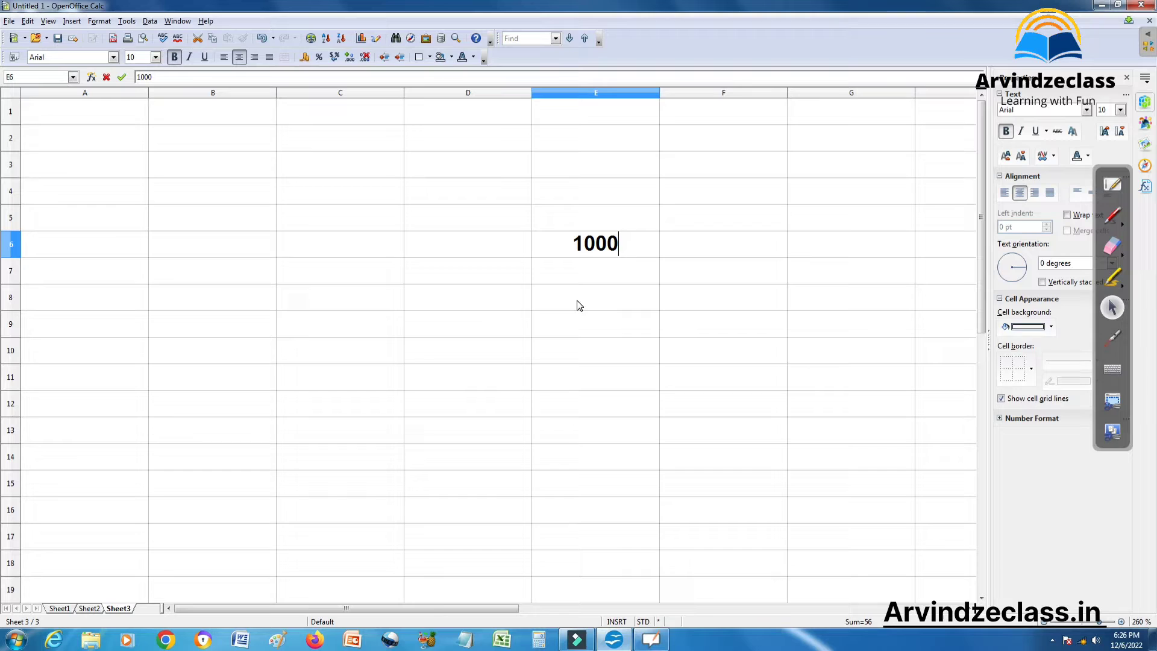
pyautogui.press('Return')
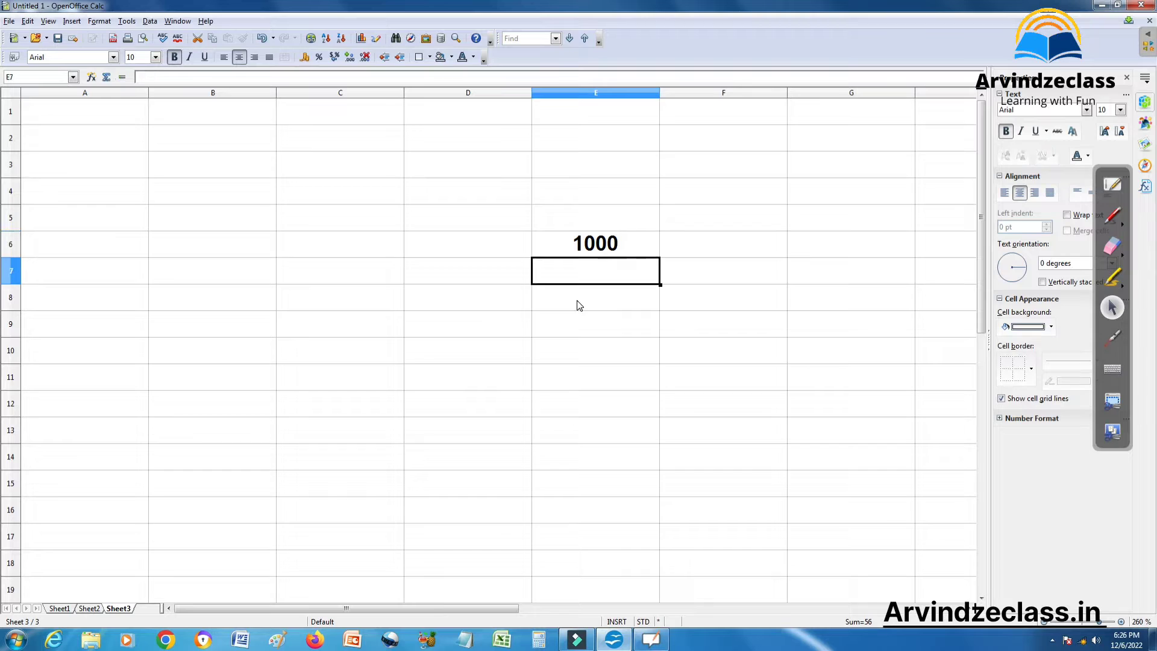
pyautogui.click(89, 608)
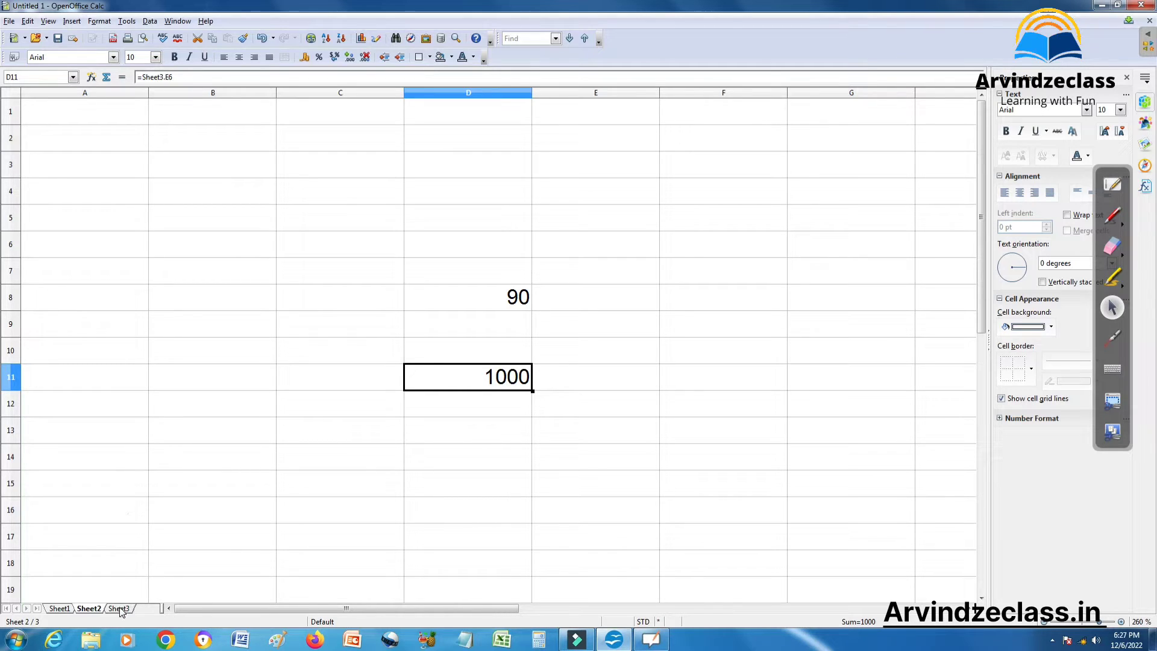
# Begin a formula with = in cell D4 of Sheet2 and open the Practicals spreadsheet from the Office (G:) drive
pyautogui.click(443, 191)
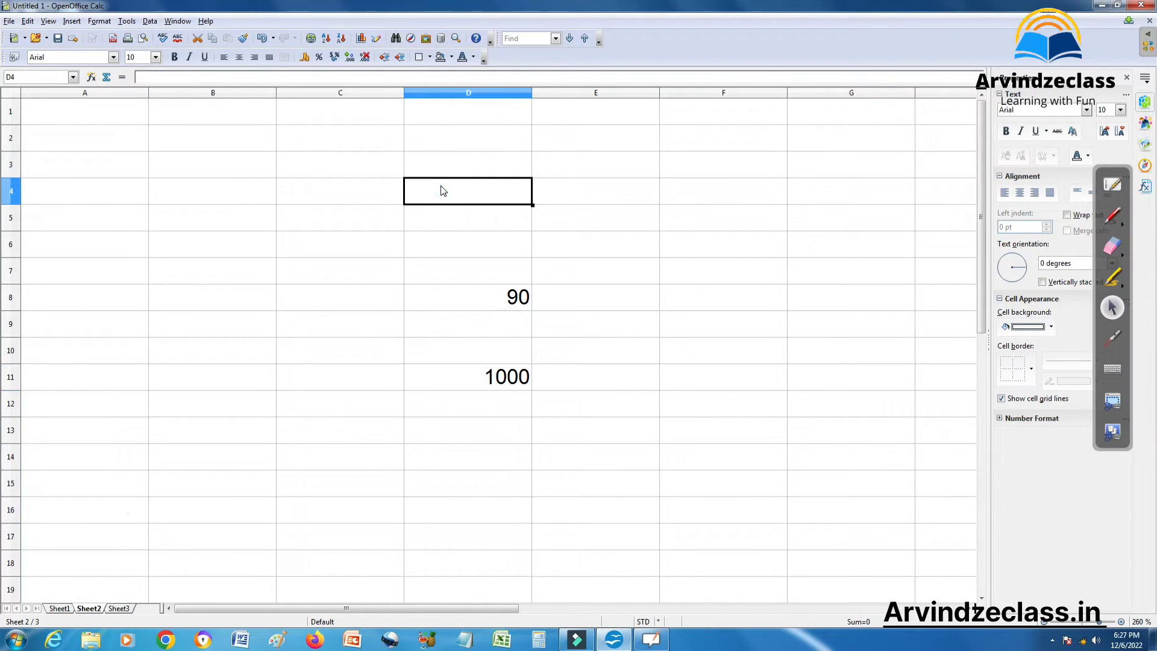
pyautogui.write('=')
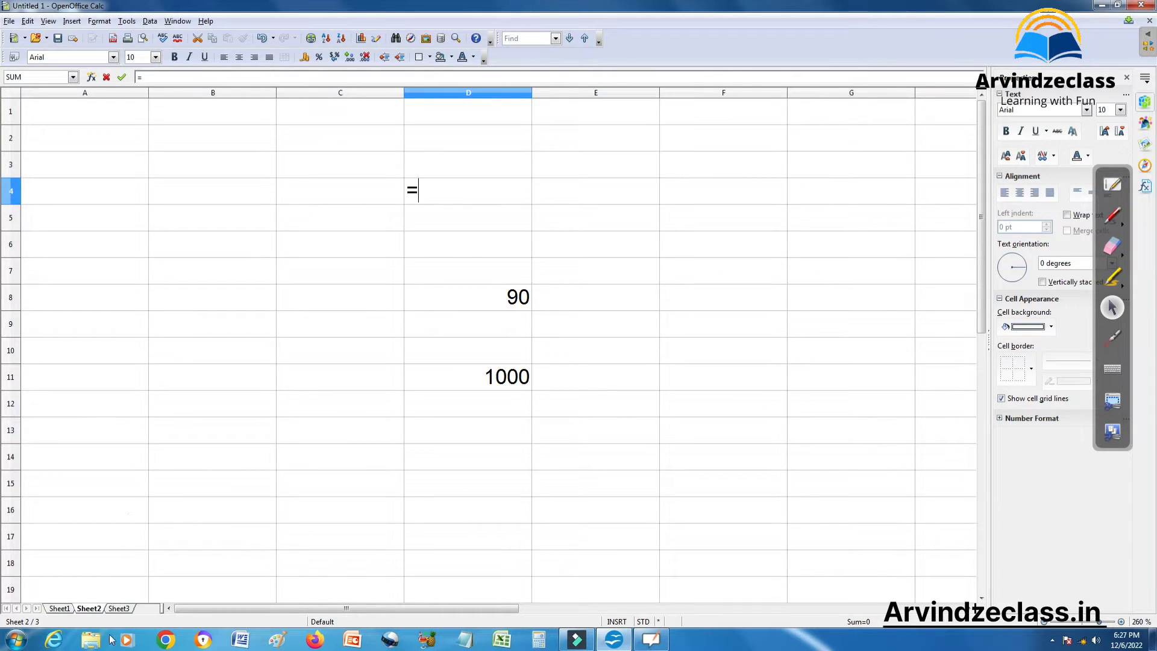
pyautogui.click(92, 643)
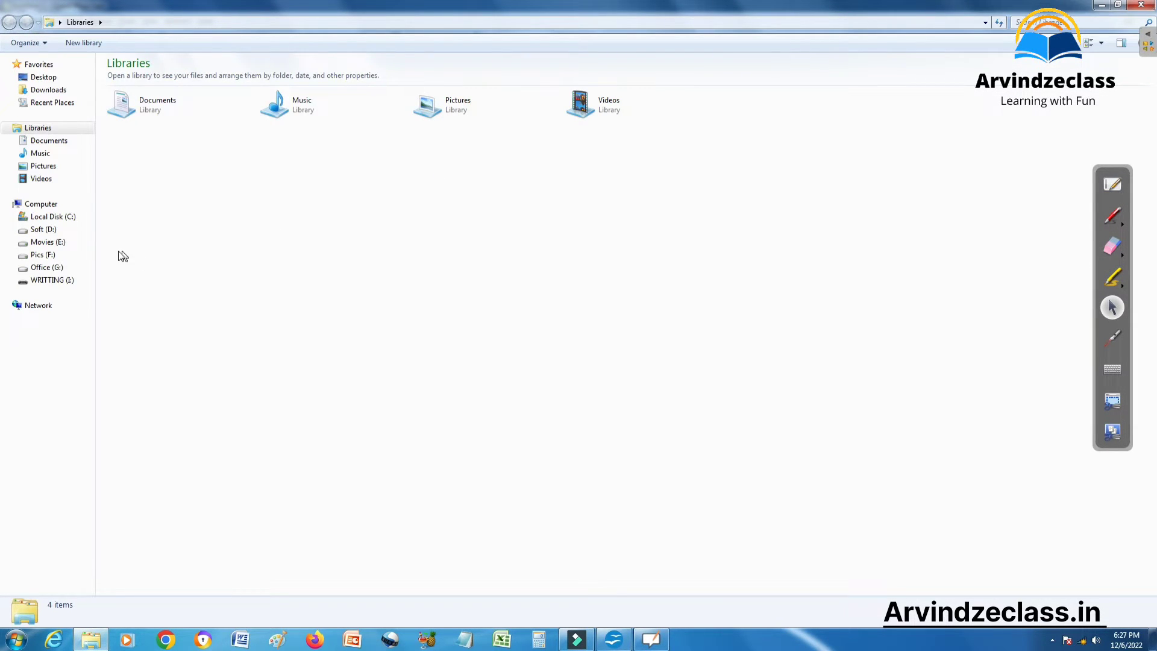
pyautogui.click(65, 269)
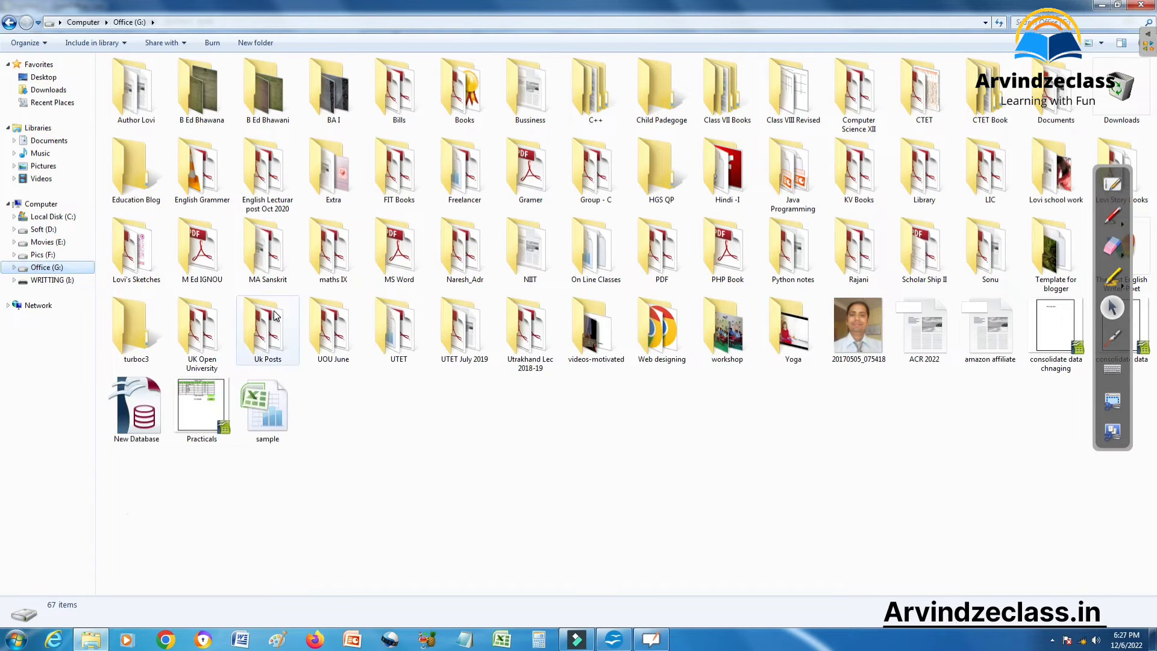
pyautogui.click(218, 416)
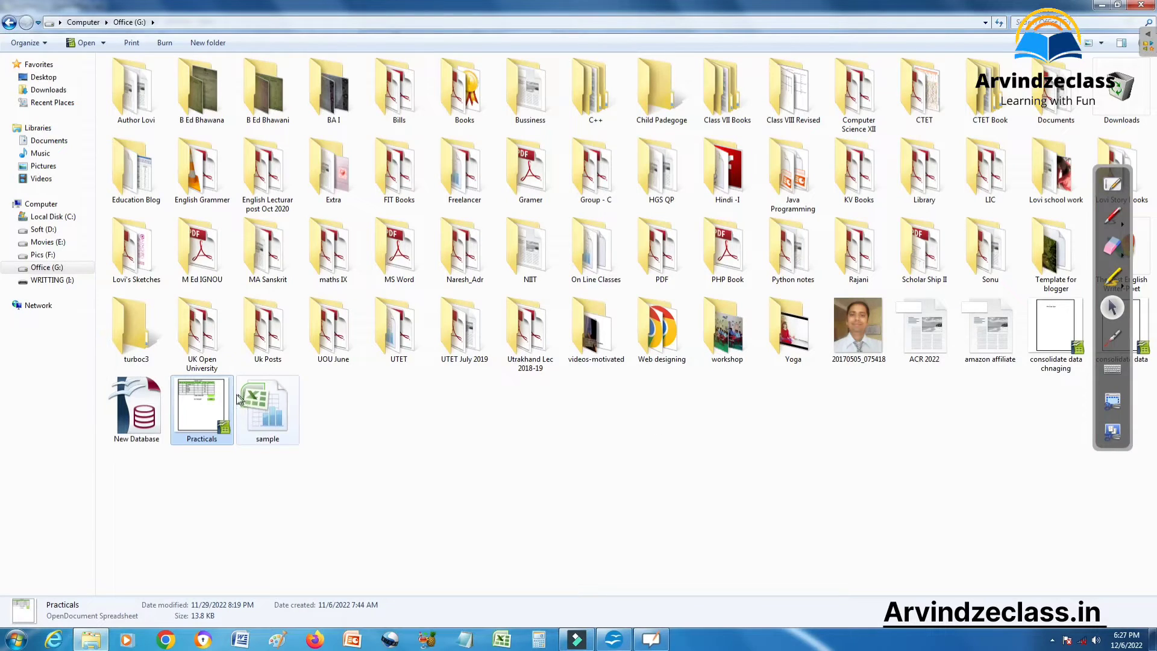
pyautogui.doubleClick(207, 403)
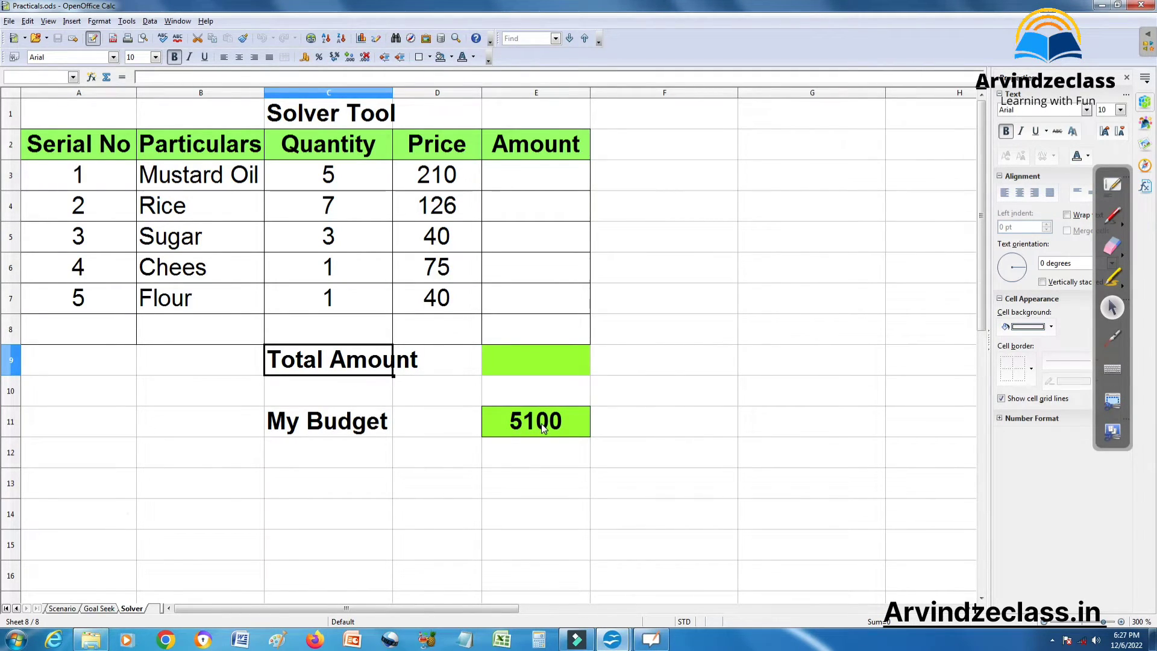
# Complete the D4 formula as ='file:///G:/Practicals.ods'#Solver.E11 by picking the My Budget amount in Practicals.ods, and agree to update all links
pyautogui.click(543, 426)
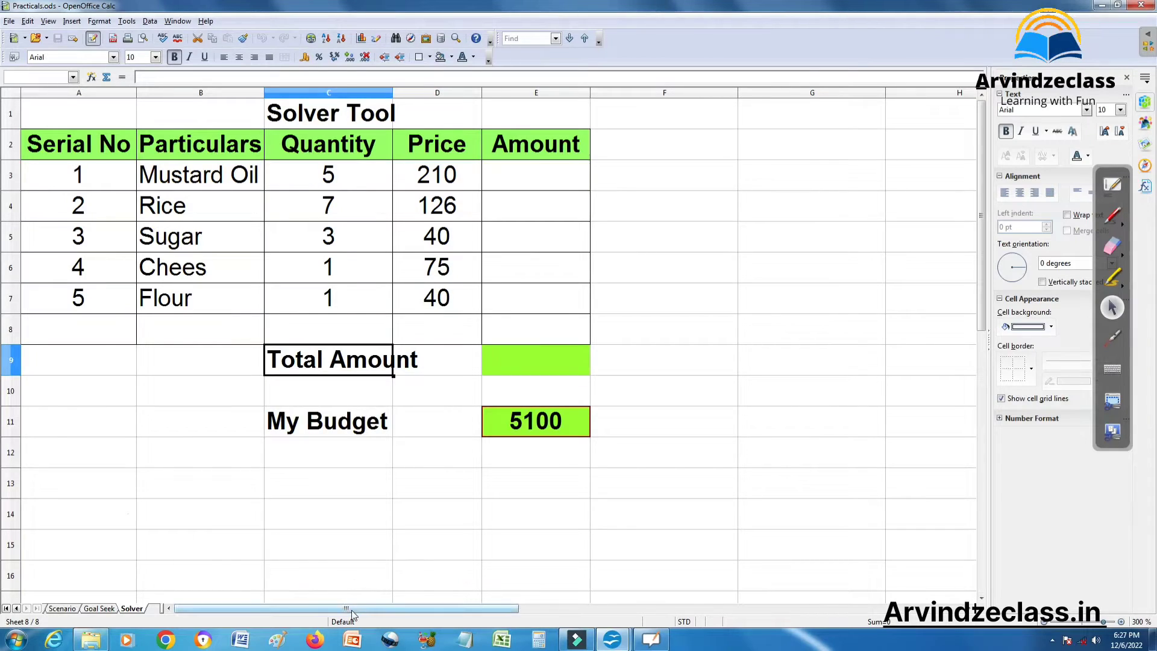
pyautogui.moveTo(612, 643)
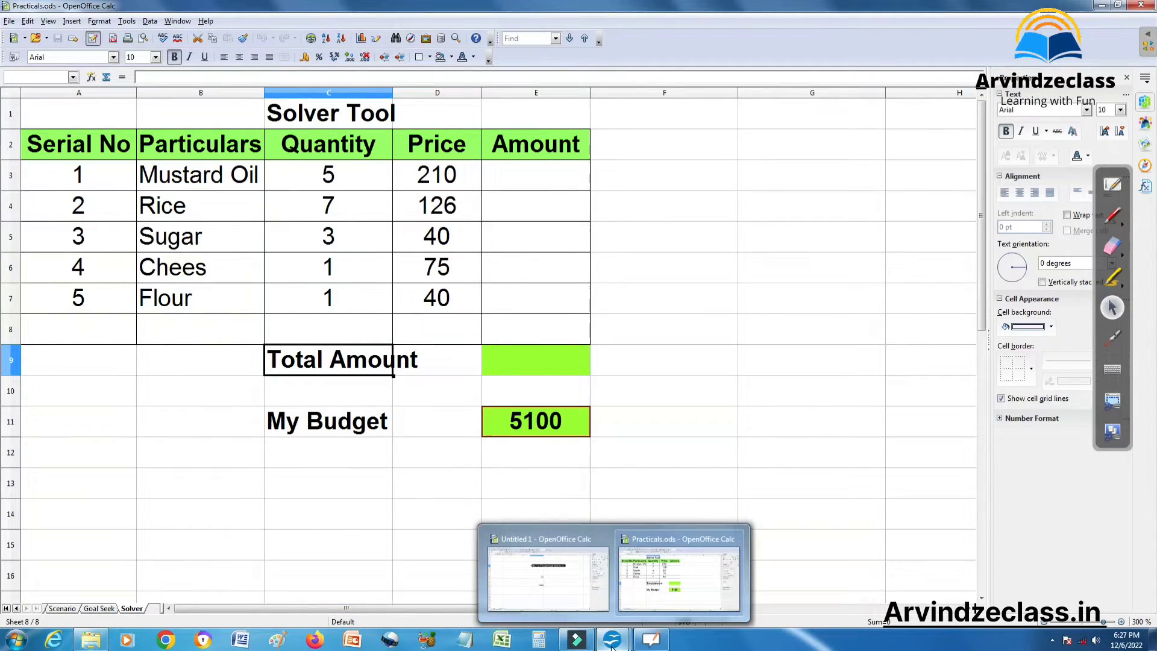
pyautogui.click(579, 597)
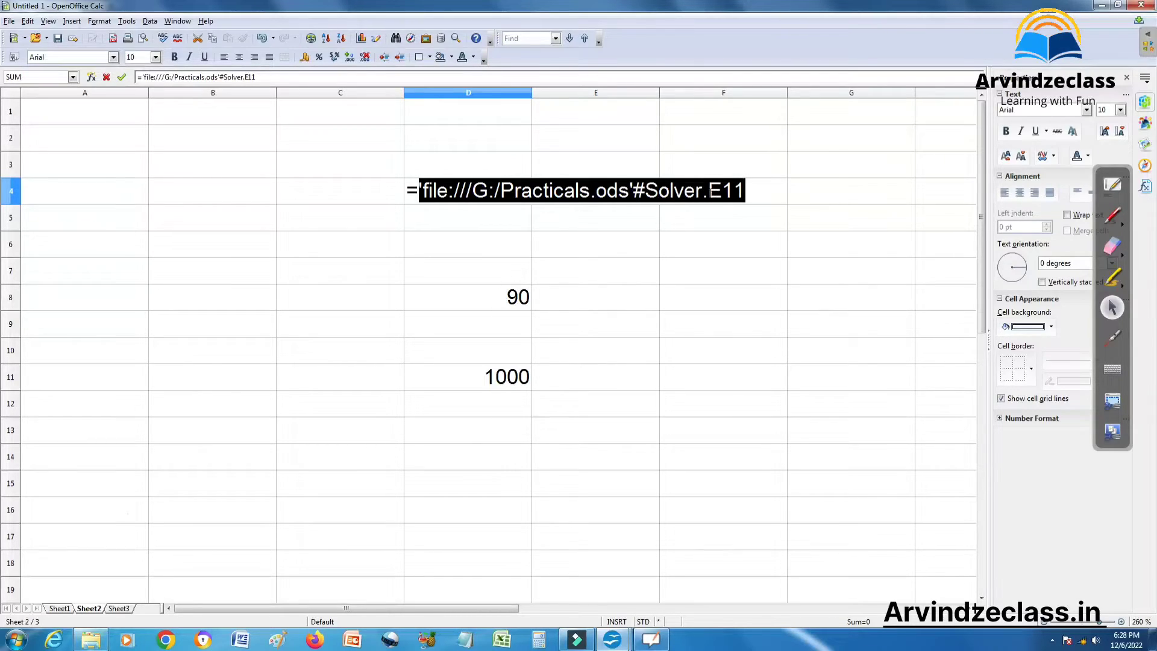
pyautogui.click(123, 77)
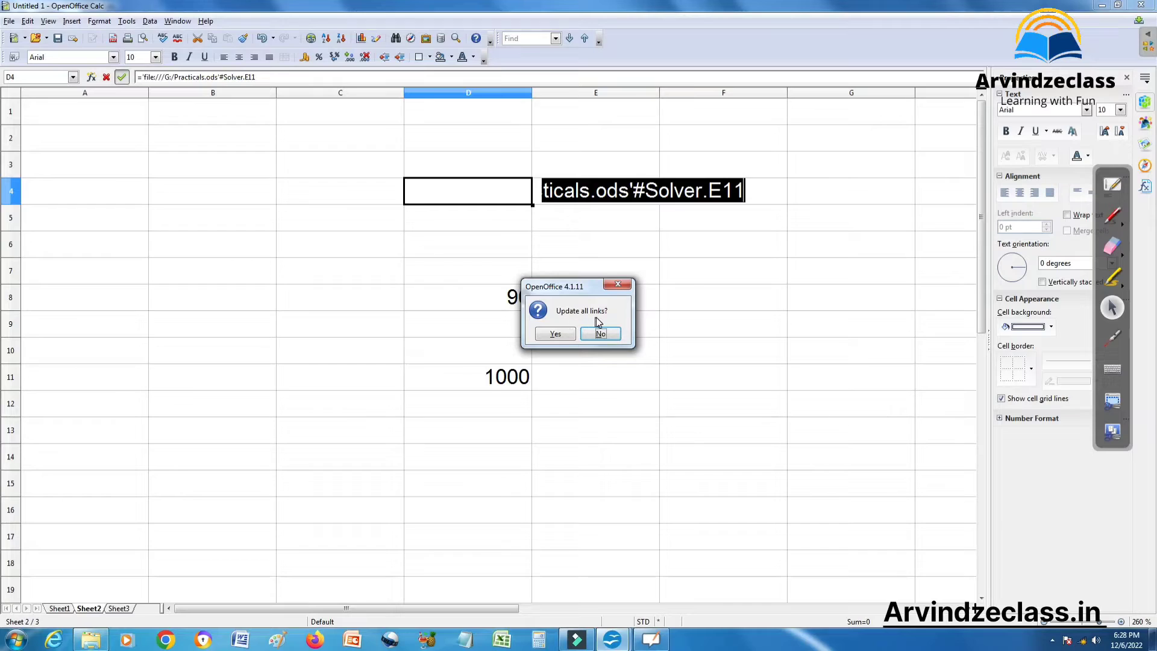
pyautogui.click(569, 335)
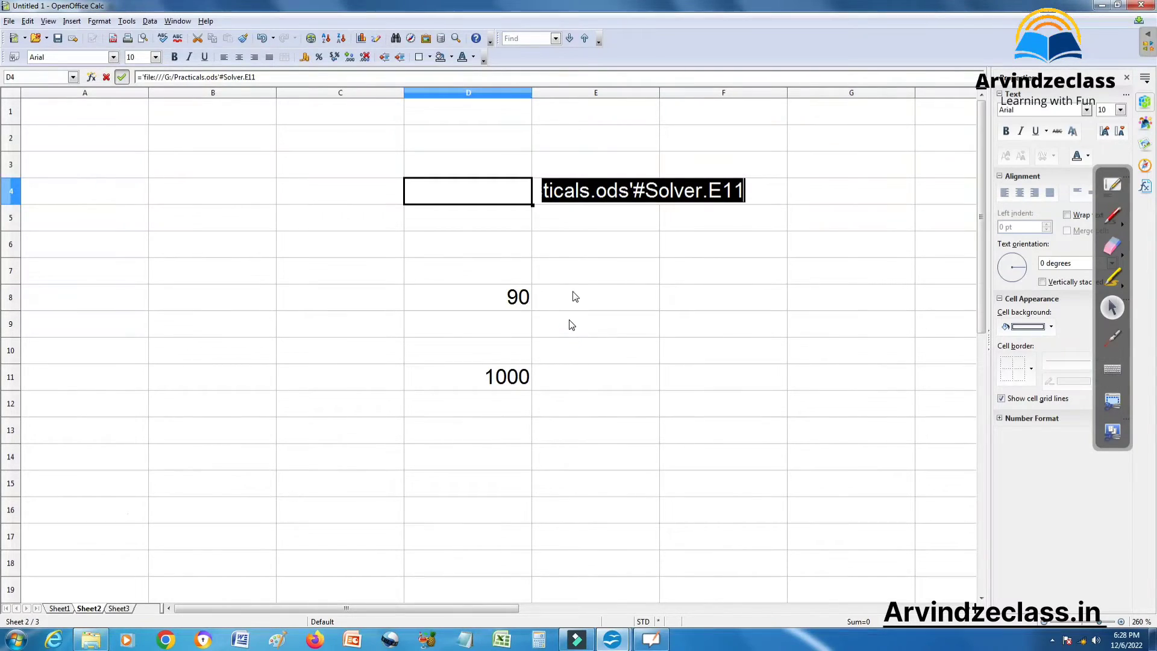
pyautogui.click(587, 212)
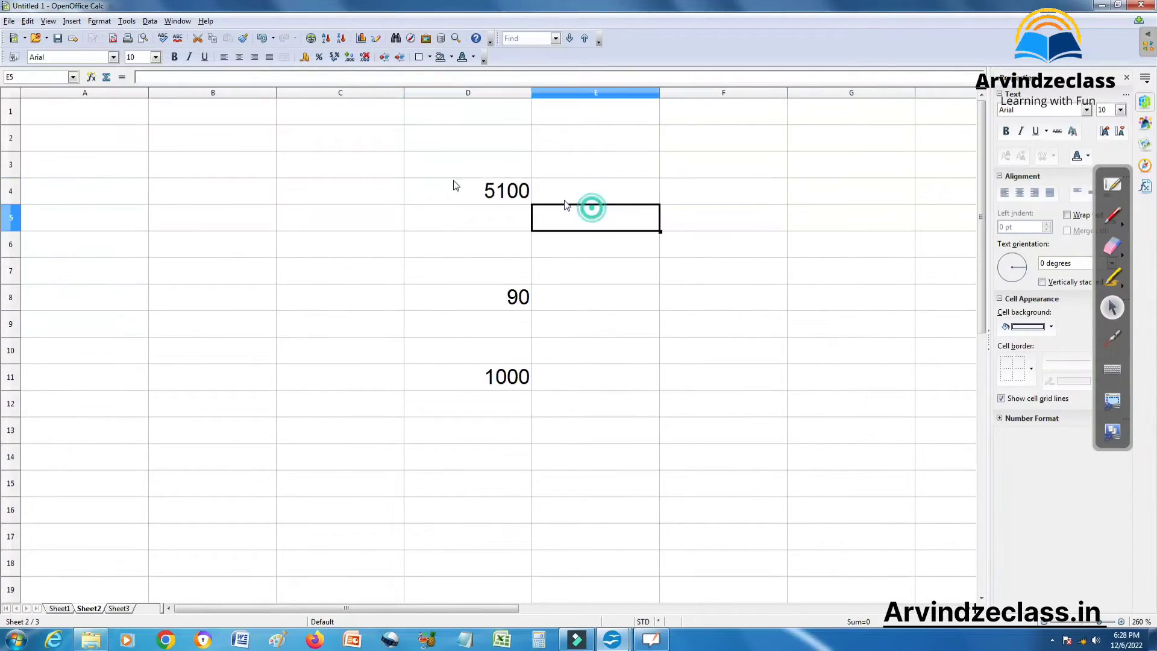
pyautogui.click(510, 196)
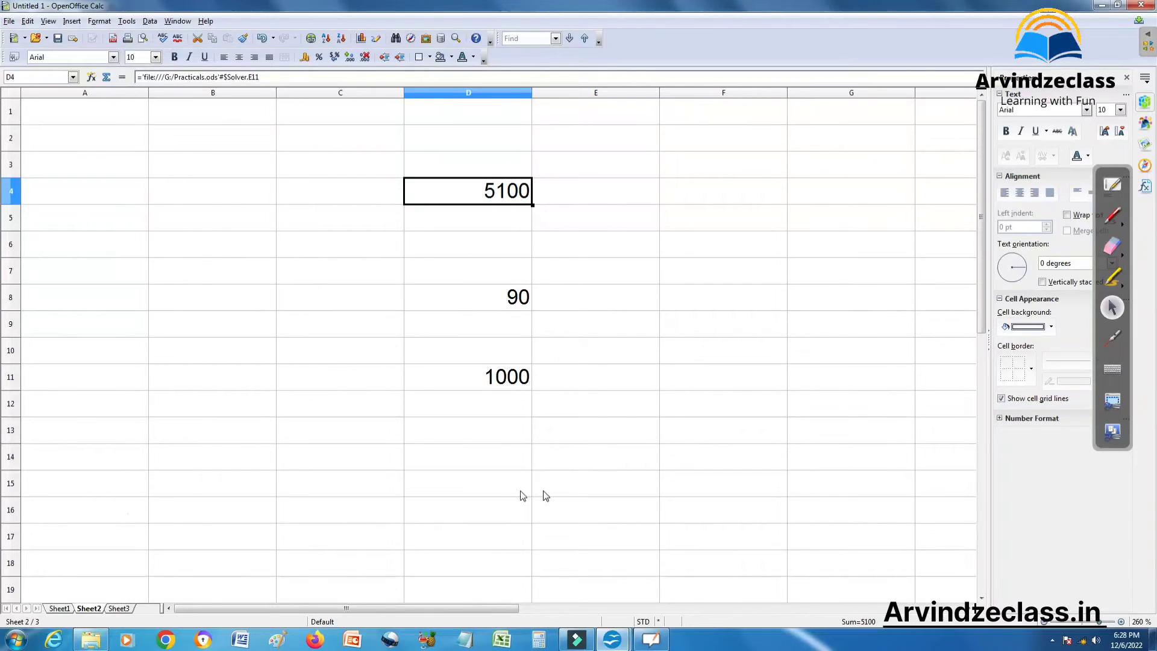
# Enter the formula ='file:///G:/Practicals.ods'#Solver.C9 in cell D15 of Sheet2, picking the Total Amount label in Practicals.ods as the reference
pyautogui.click(486, 483)
pyautogui.write('=')
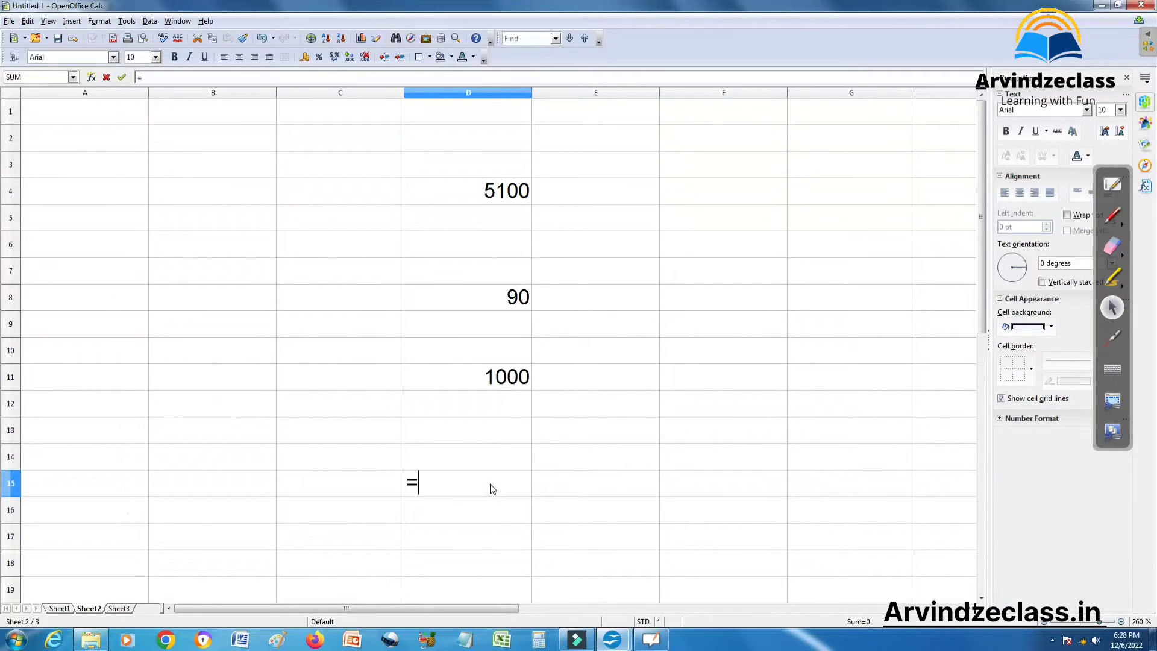
pyautogui.moveTo(611, 645)
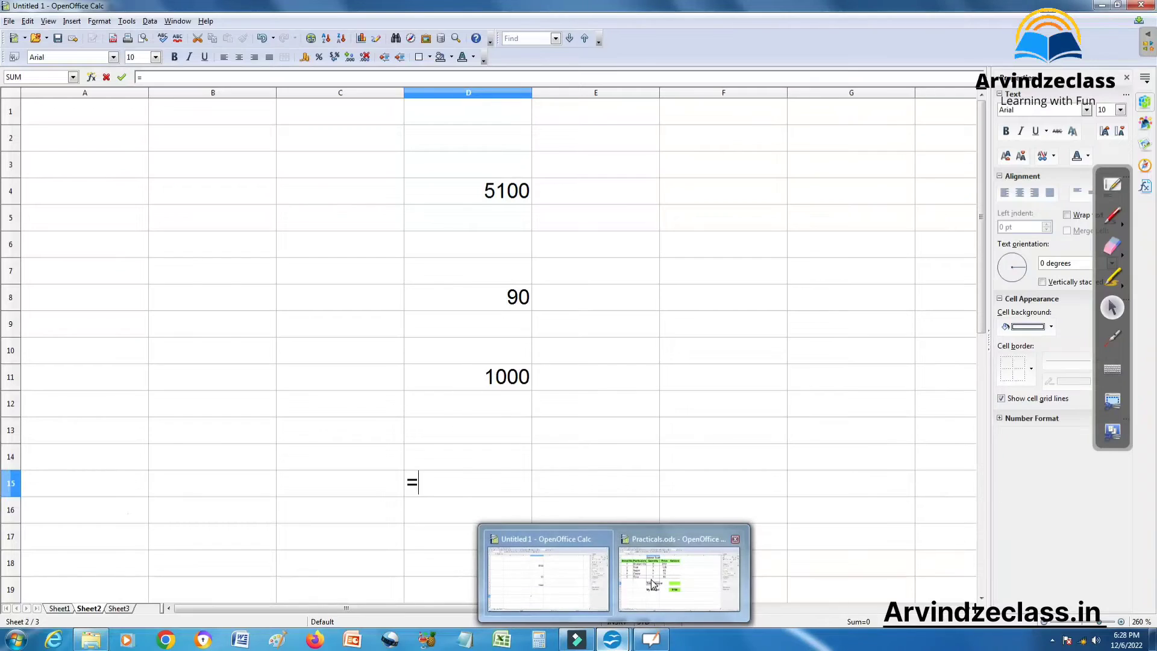
pyautogui.click(669, 519)
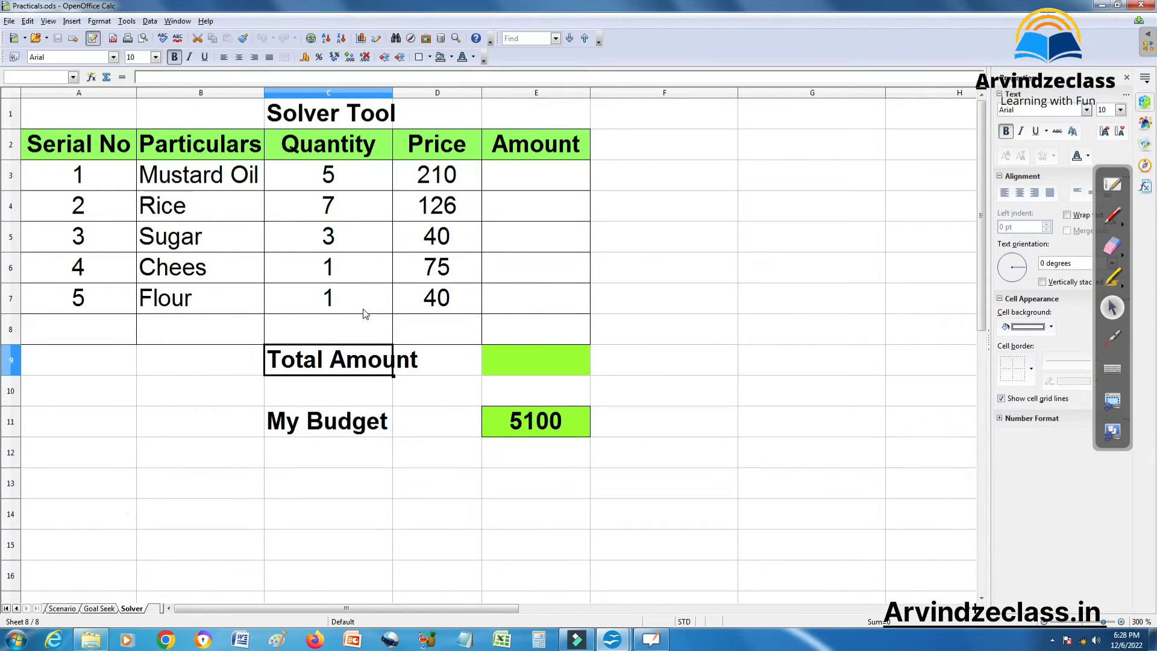
pyautogui.moveTo(612, 644)
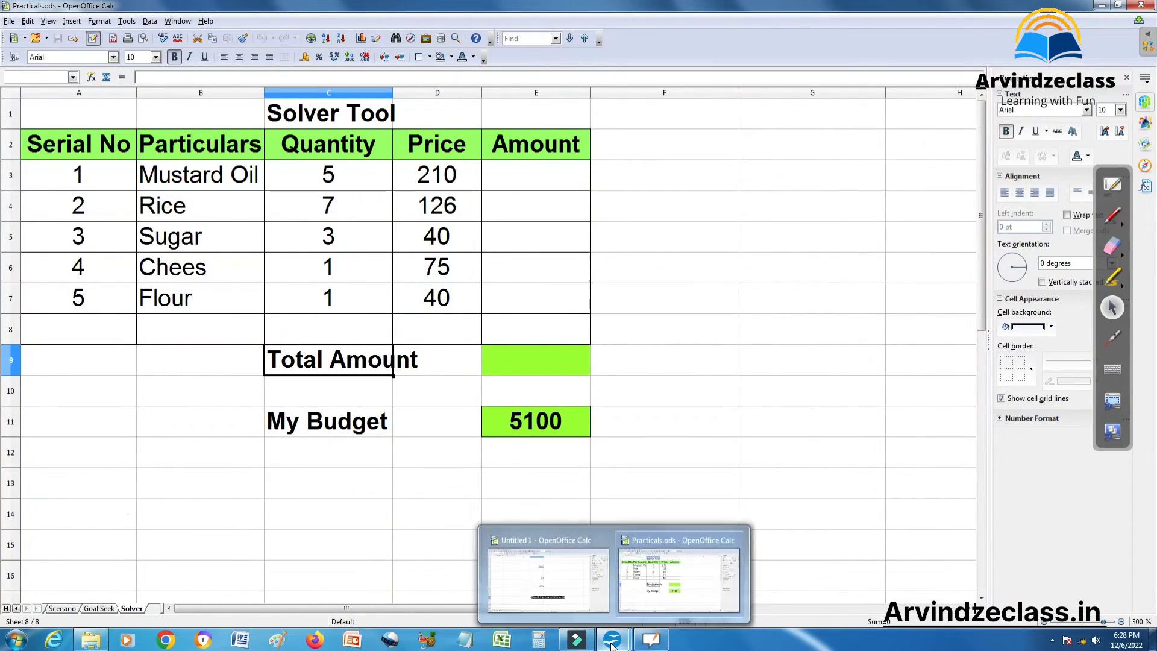
pyautogui.click(668, 560)
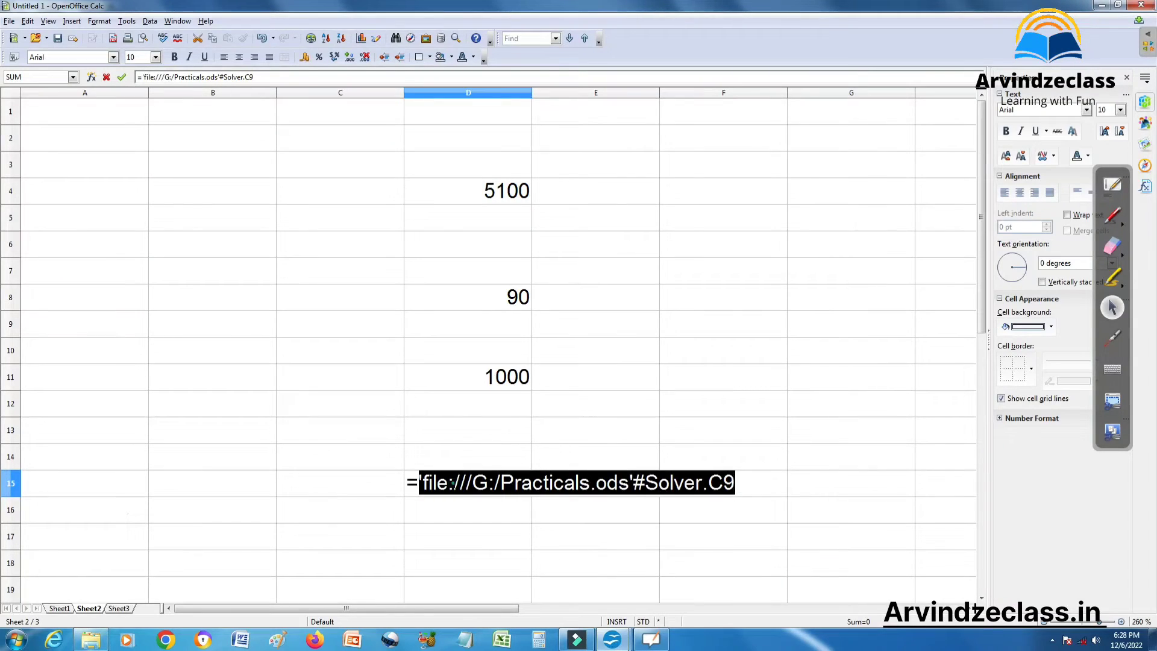
pyautogui.click(453, 483)
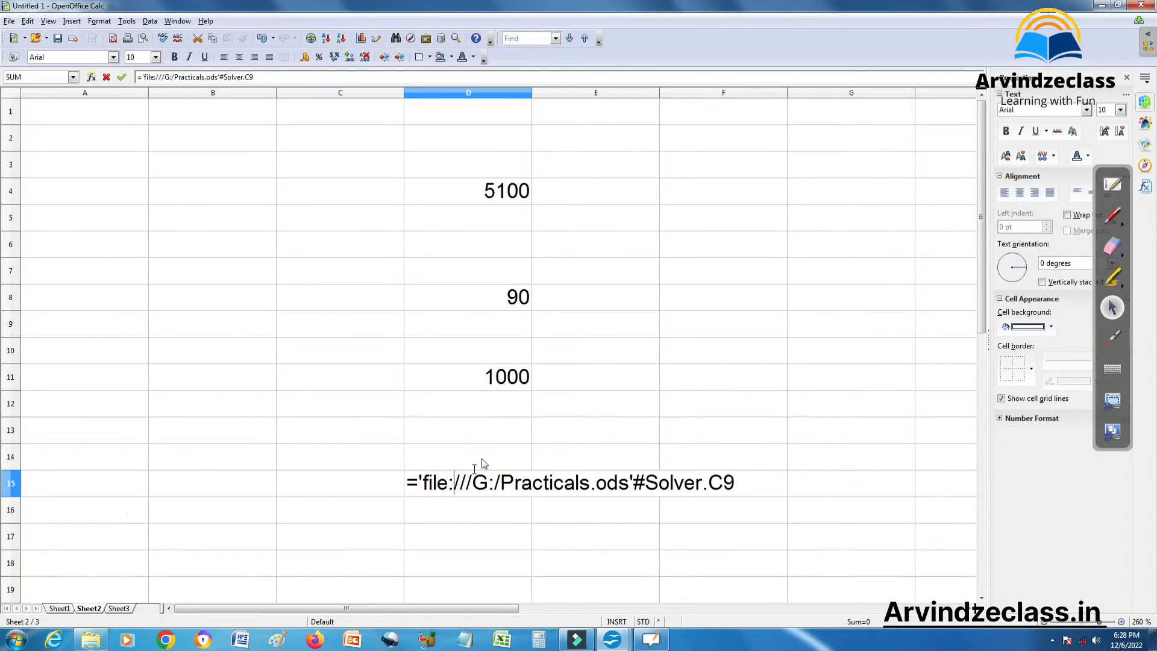
pyautogui.click(122, 77)
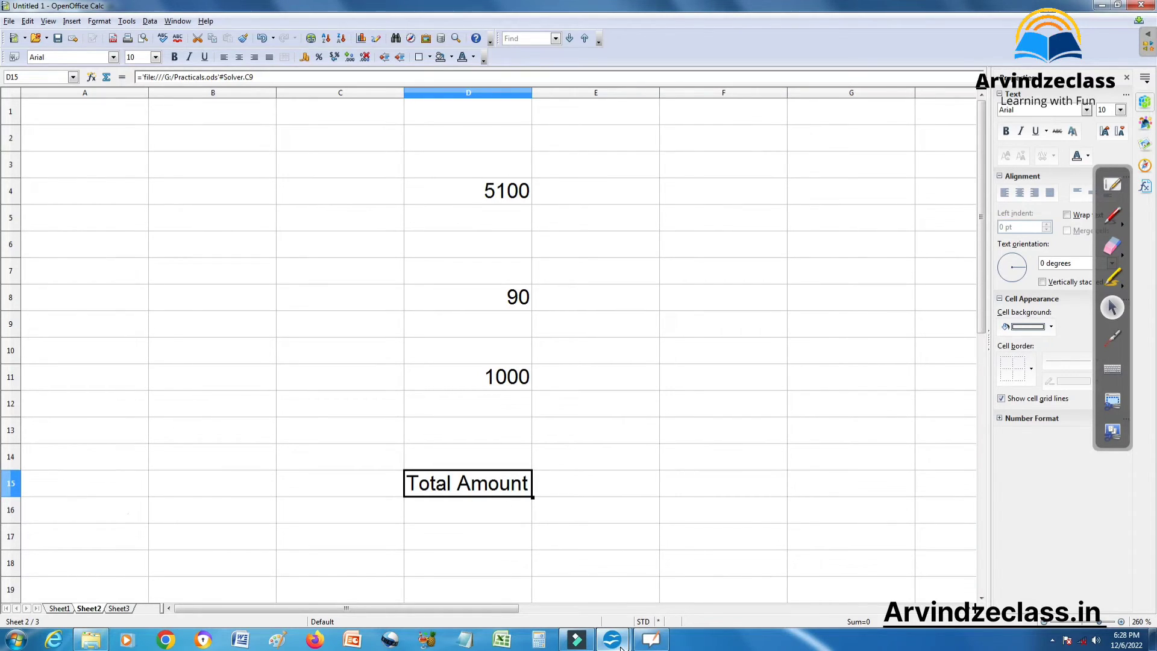
# Switch to the Practicals.ods spreadsheet to view the source cells on its Solver sheet
pyautogui.moveTo(620, 640)
pyautogui.click(663, 576)
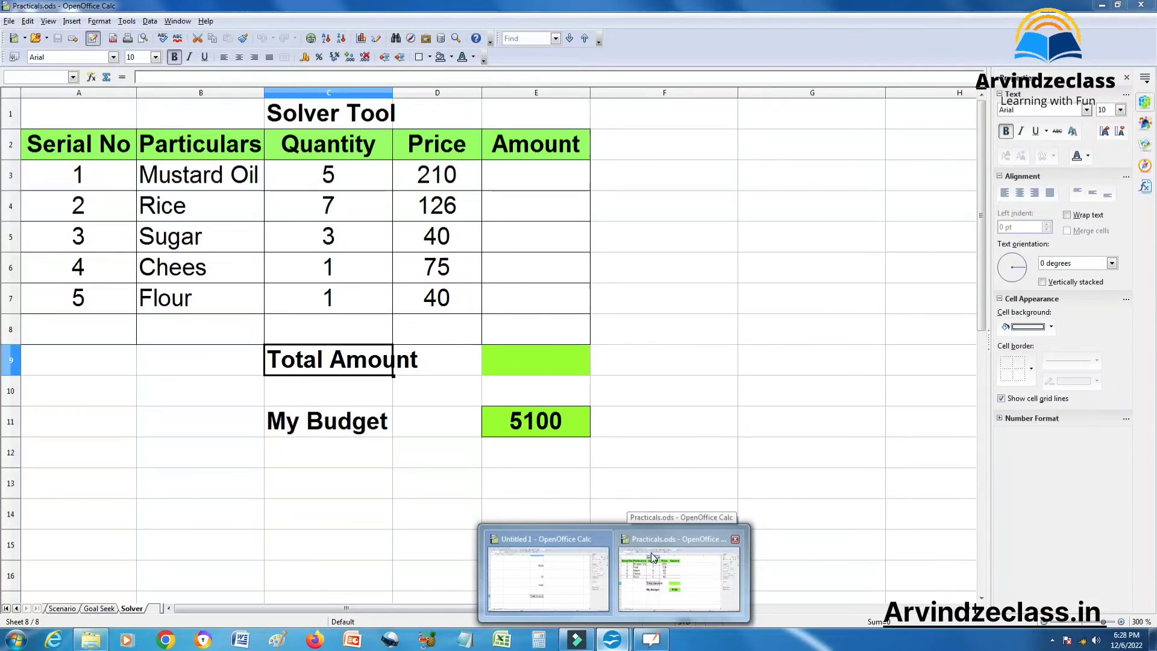